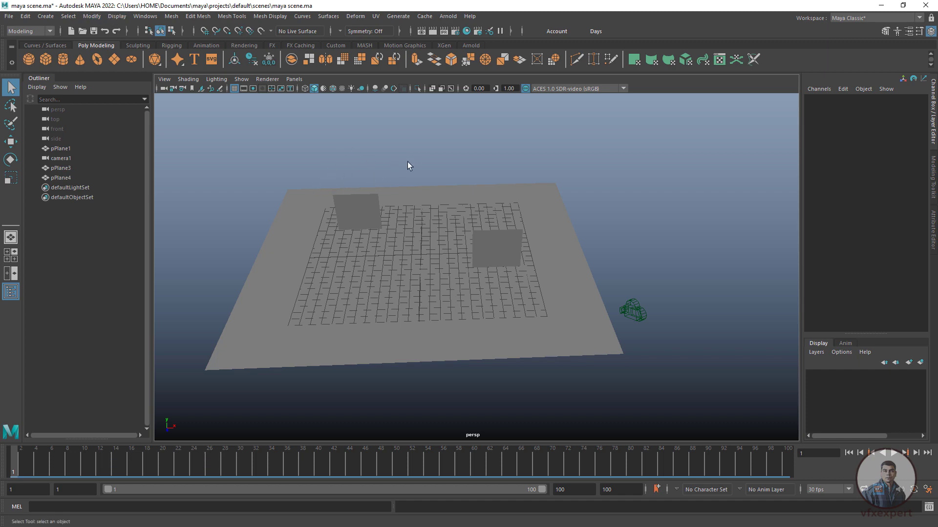
# Step: Inspect the floor plane, the two upright planes and the animated camera1 in the perspective view, ending on frame 1
pyautogui.keyDown('alt'); pyautogui.moveTo(373, 334); pyautogui.dragTo(455, 178); pyautogui.keyUp('alt')
pyautogui.click(554, 342)
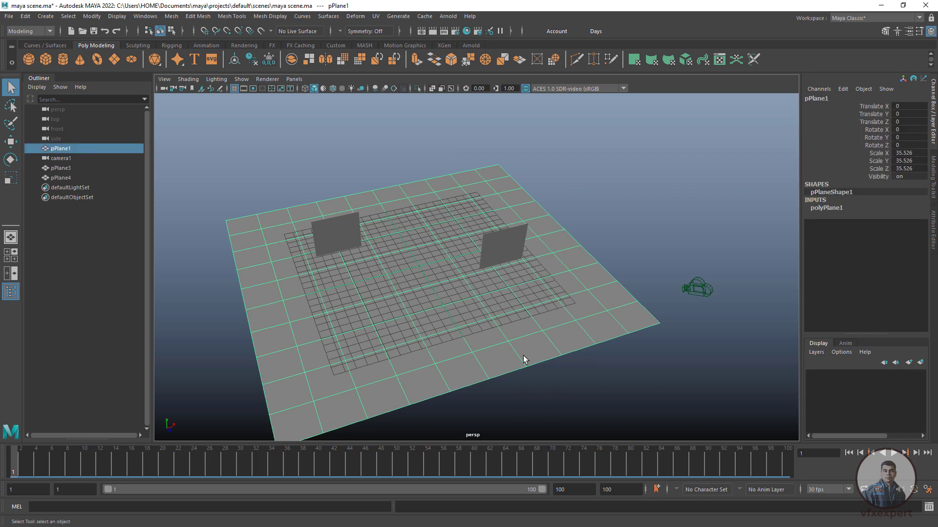
pyautogui.click(349, 233)
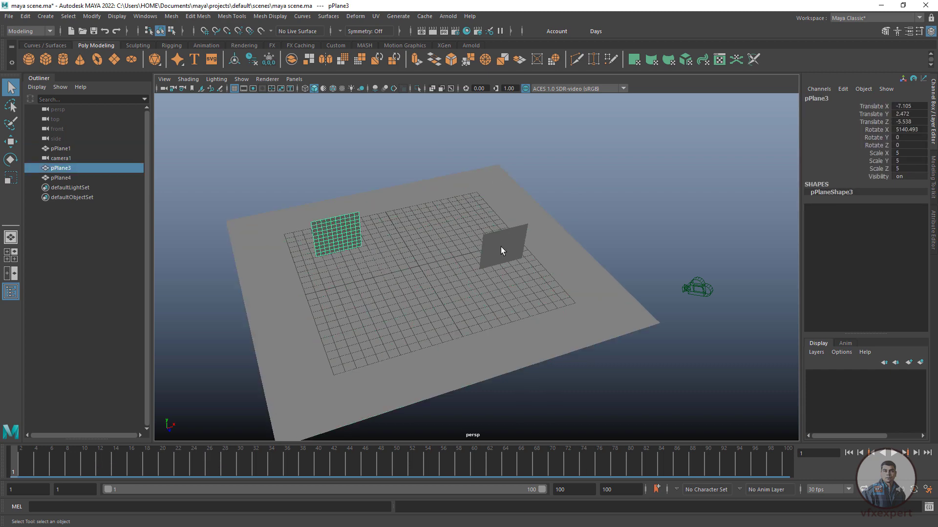
pyautogui.click(500, 247)
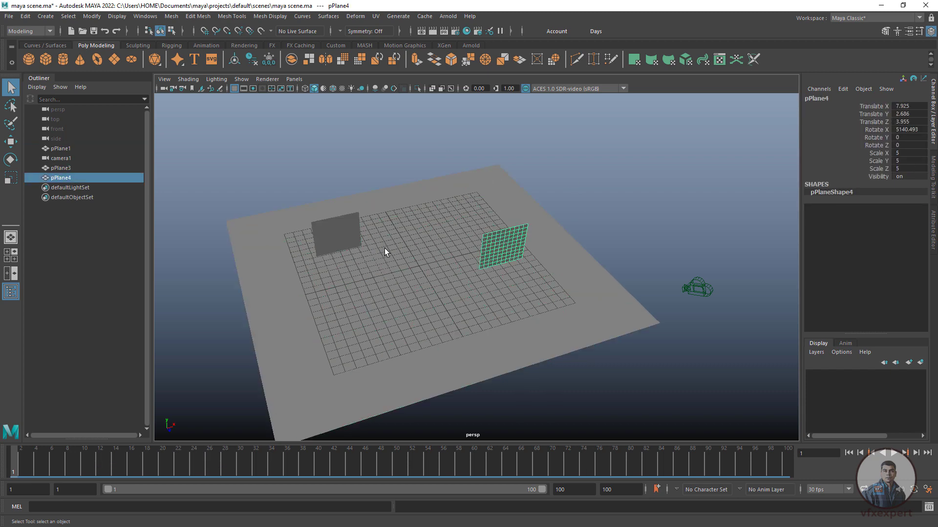
pyautogui.click(707, 289)
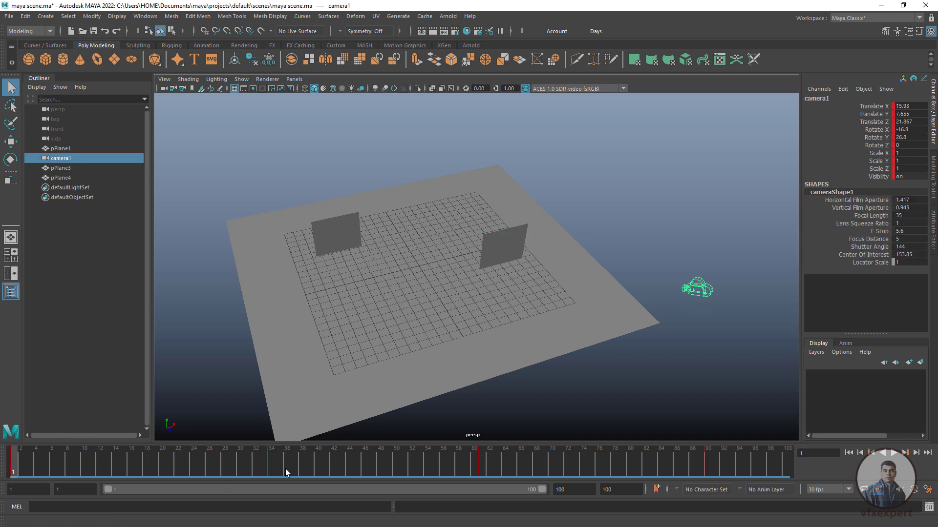
pyautogui.moveTo(66, 467); pyautogui.dragTo(14, 483)
# Step: Look through camera1 in the viewport and toggle its film gate off and back on
pyautogui.click(294, 79)
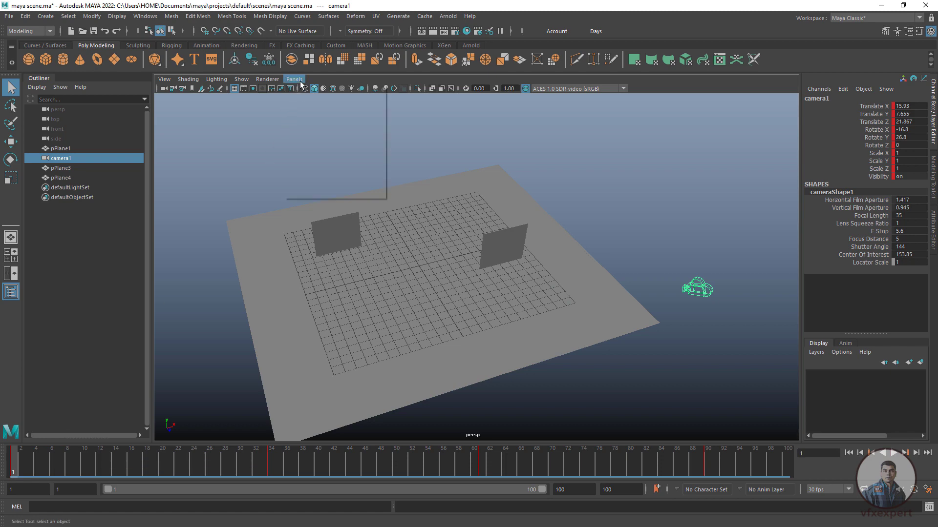
pyautogui.moveTo(324, 89)
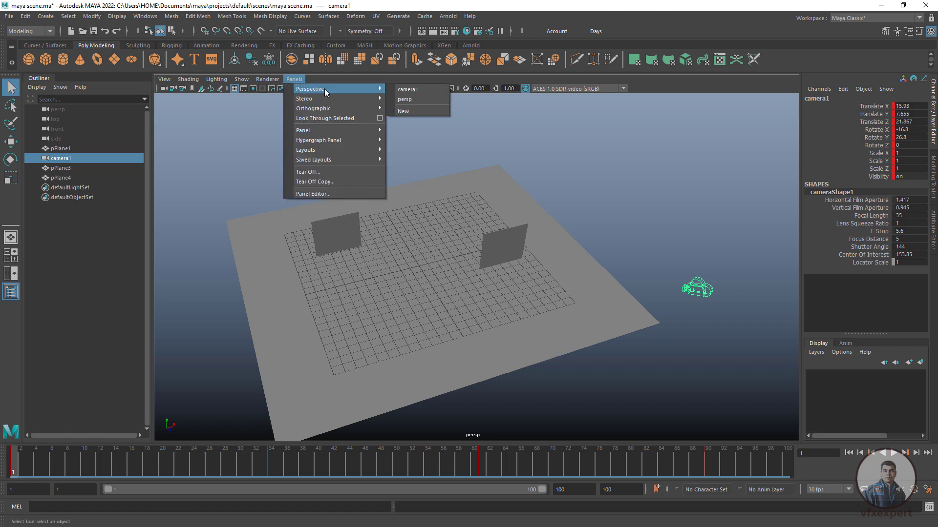
pyautogui.click(423, 90)
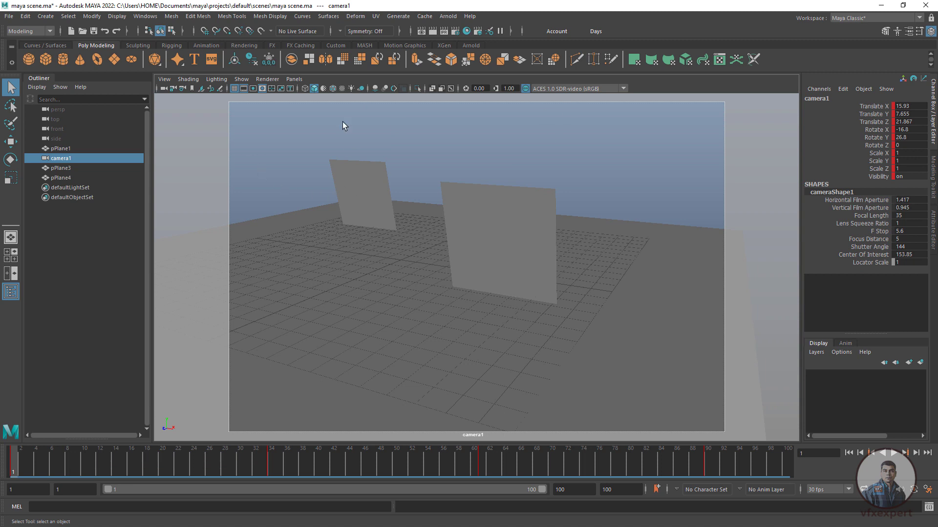
pyautogui.click(244, 89)
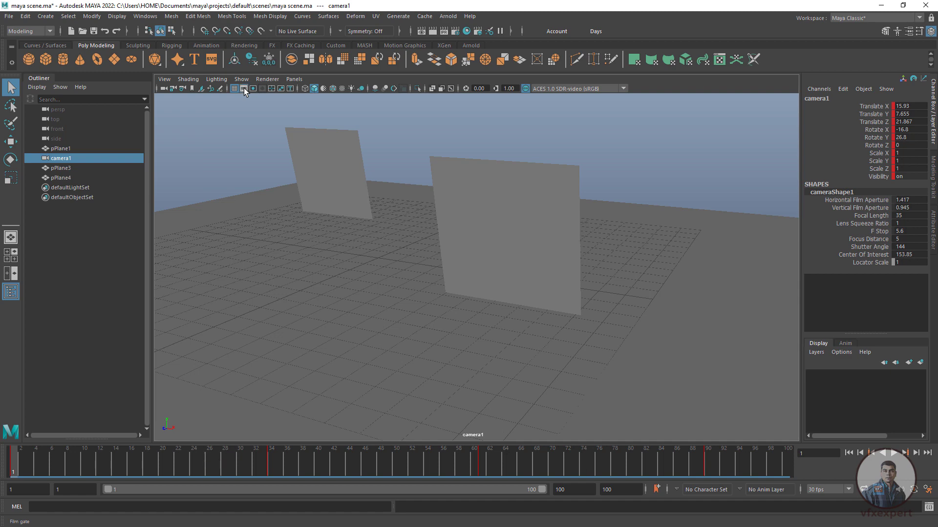
pyautogui.click(244, 88)
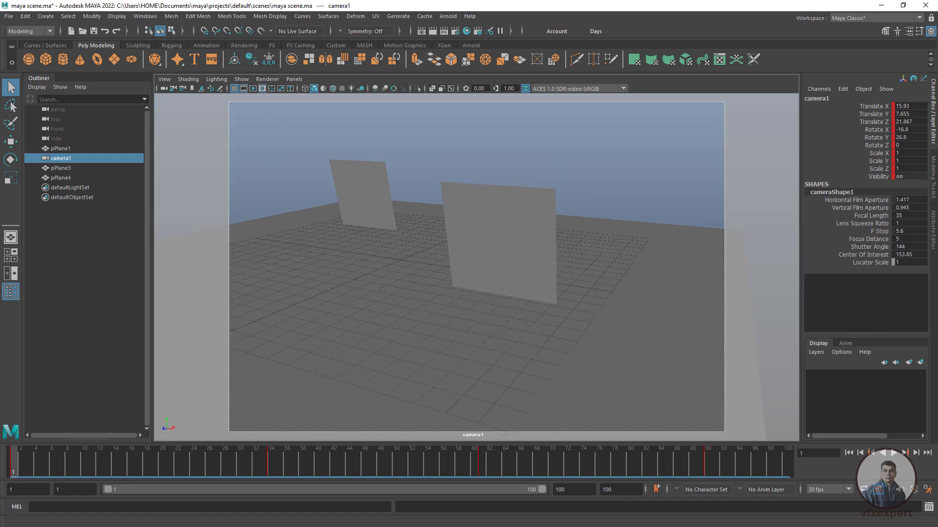
# Step: Play back the camera1 animation, stop it and return to frame 1
pyautogui.click(893, 453)
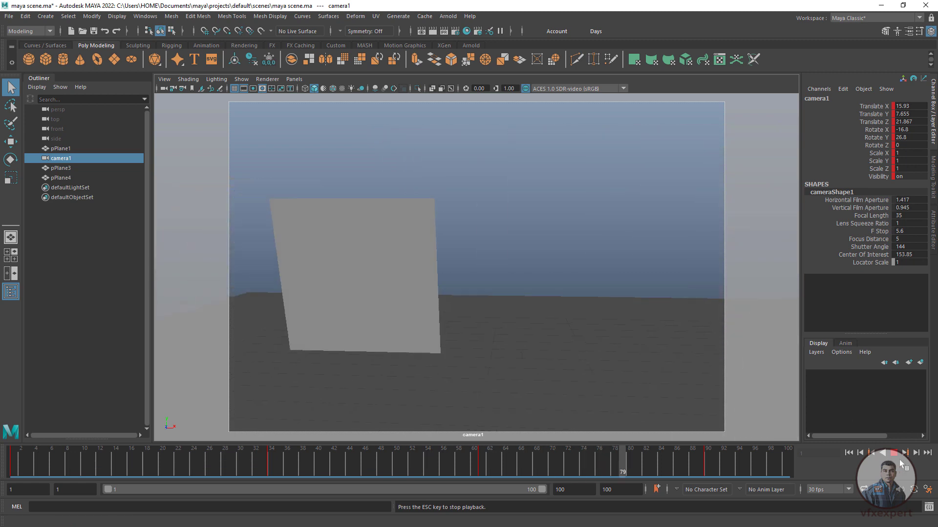
pyautogui.press('Escape')
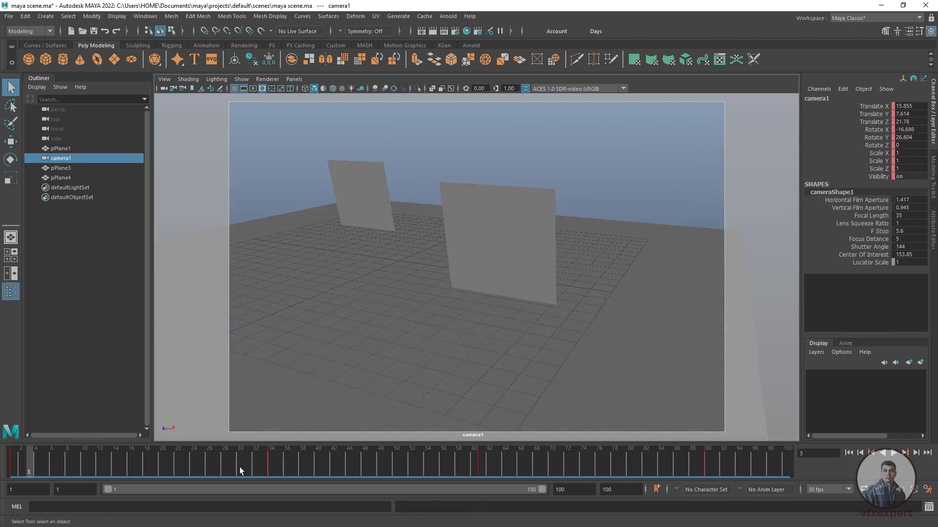
pyautogui.moveTo(145, 462); pyautogui.dragTo(1, 476)
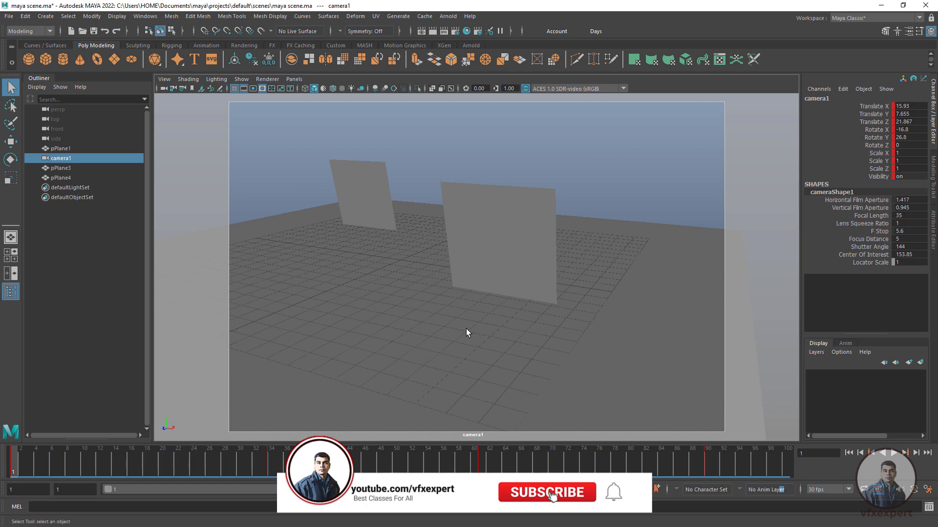
# Step: Set the render image size to the HD_1080 preset in Render Settings, check its width and height, and close the settings
pyautogui.click(455, 31)
pyautogui.moveTo(635, 247); pyautogui.dragTo(634, 363)
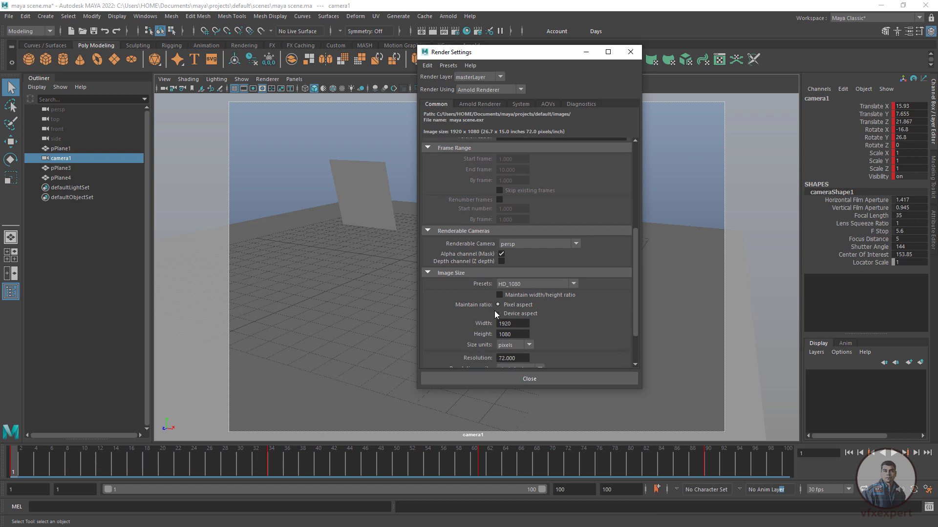
pyautogui.click(547, 285)
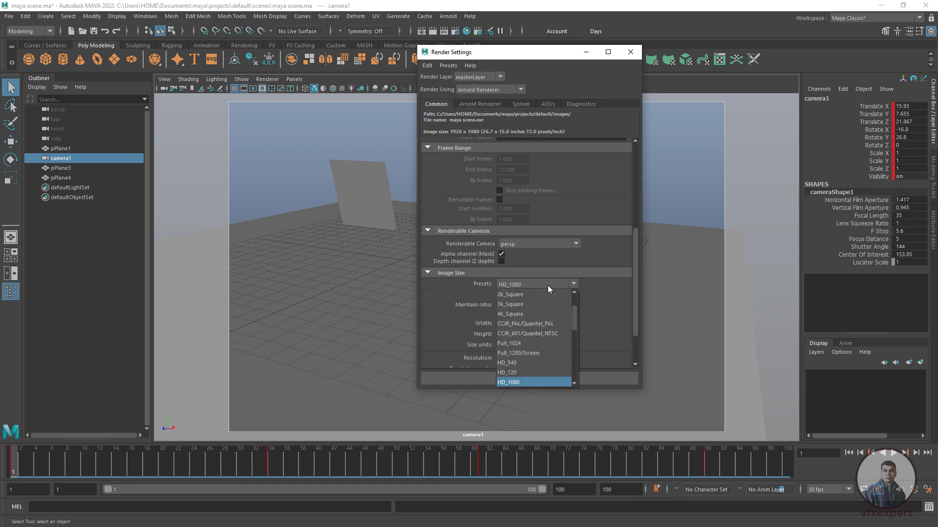
pyautogui.click(518, 382)
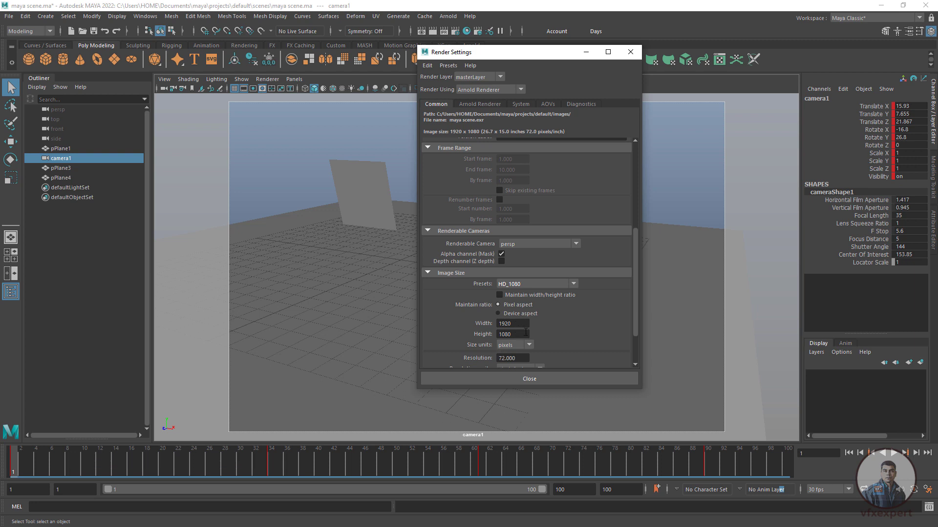
pyautogui.doubleClick(511, 323)
pyautogui.press('Tab')
pyautogui.click(526, 379)
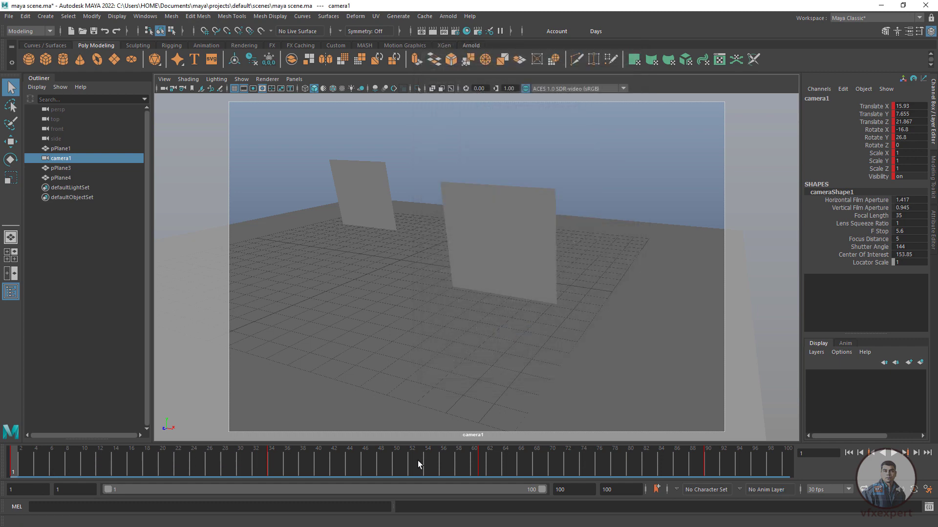
# Step: Review the full frame range from 1 to 100, replay the animation through camera1 and rewind to the first frame
pyautogui.moveTo(22, 464); pyautogui.dragTo(779, 467)
pyautogui.doubleClick(779, 467)
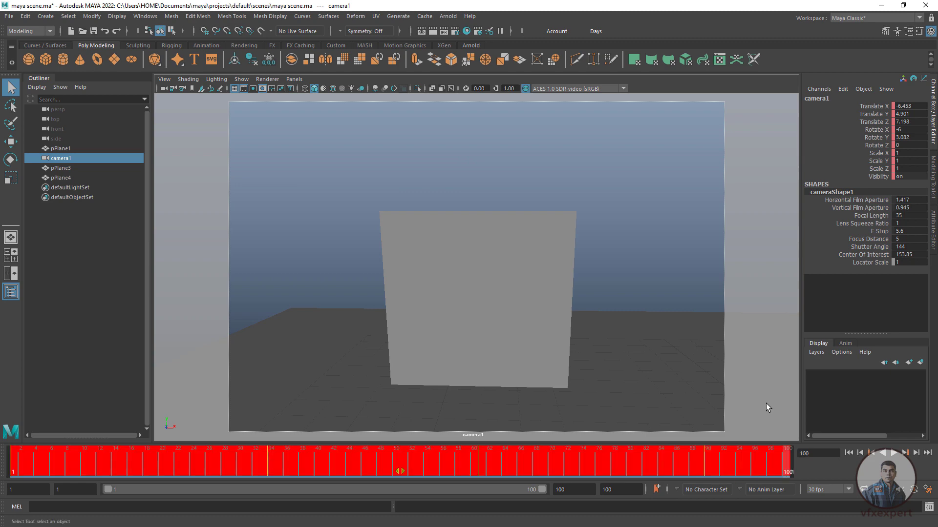
pyautogui.click(766, 404)
pyautogui.click(890, 453)
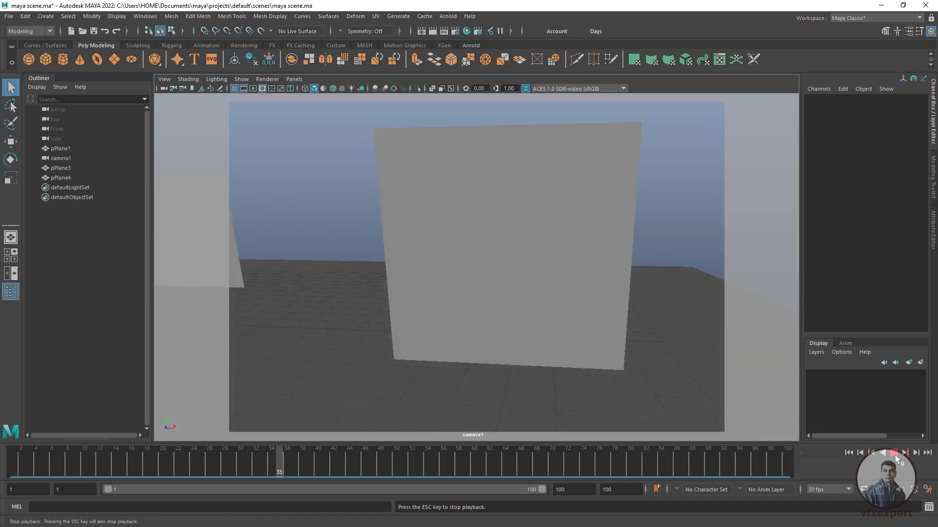
pyautogui.click(895, 455)
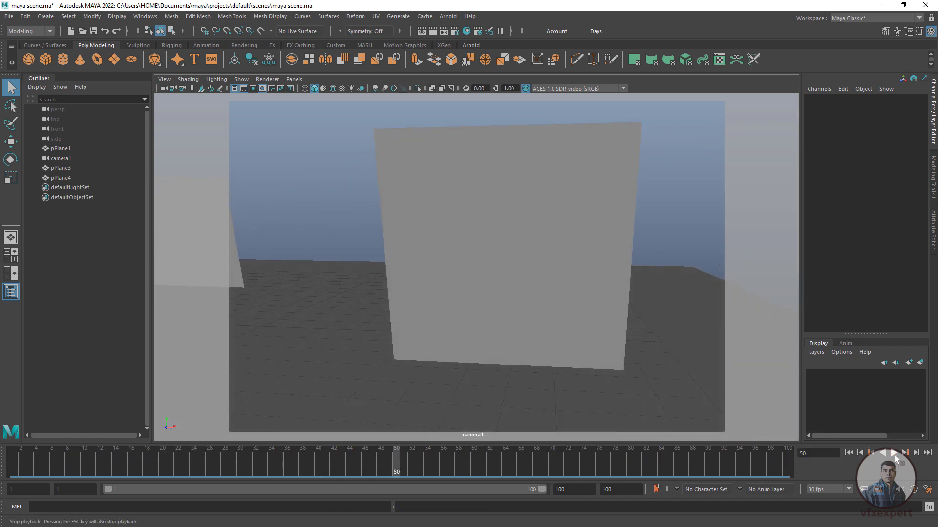
pyautogui.click(848, 453)
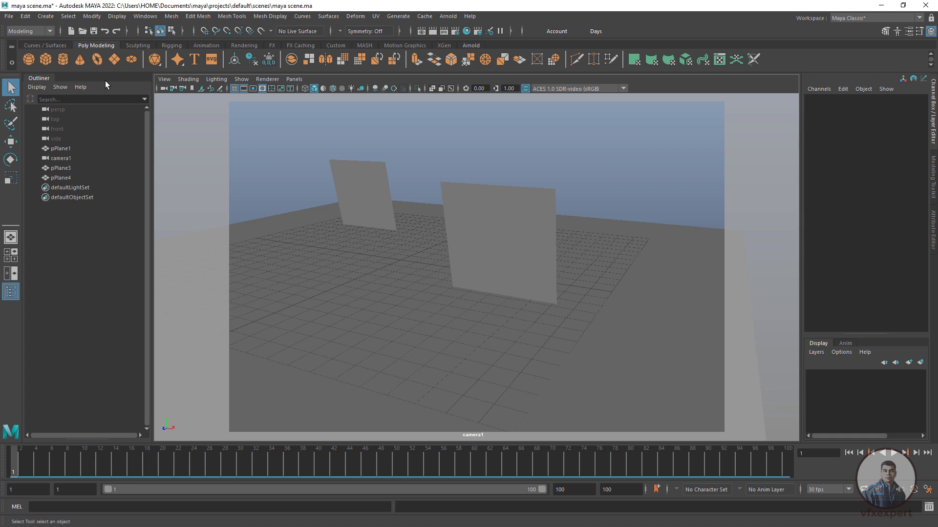
# Step: Start the Adobe After Effects Live Link in Maya, and switch to After Effects to open its Autodesk Maya Live Link extension
pyautogui.click(9, 18)
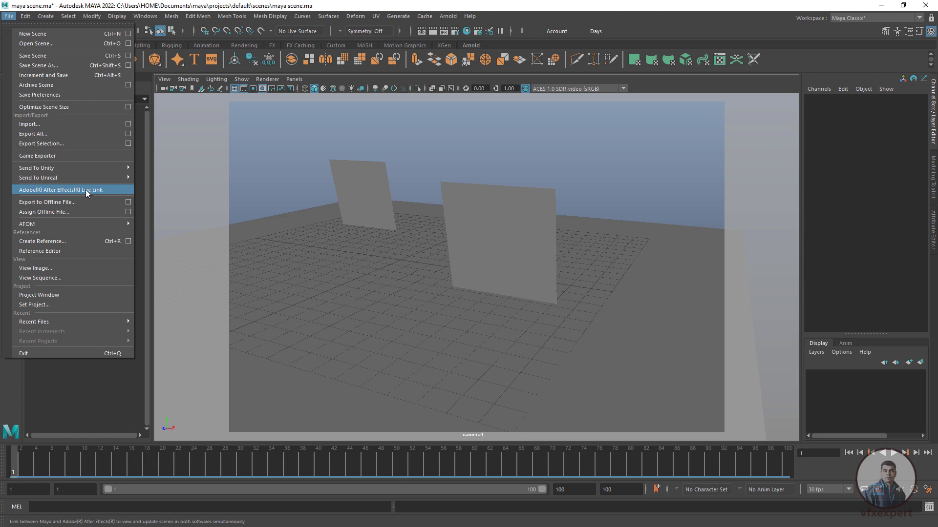
pyautogui.click(106, 189)
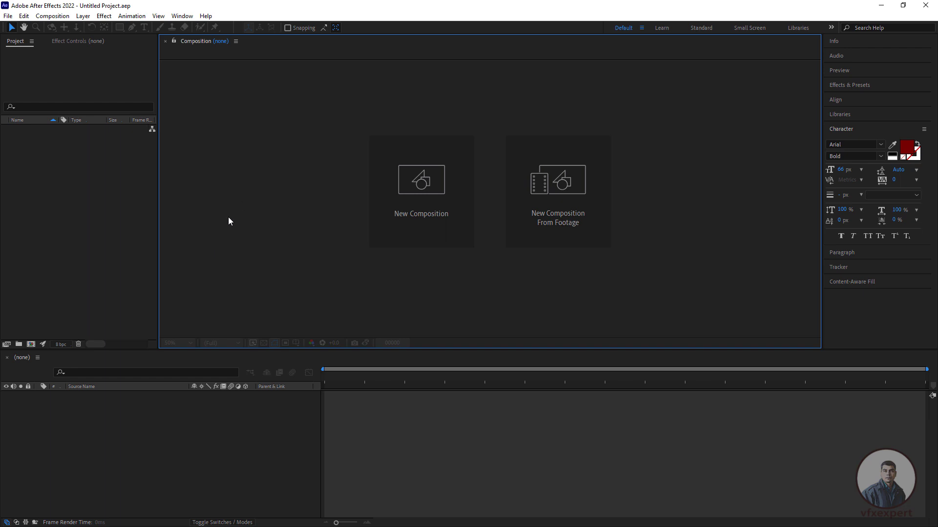
pyautogui.click(186, 16)
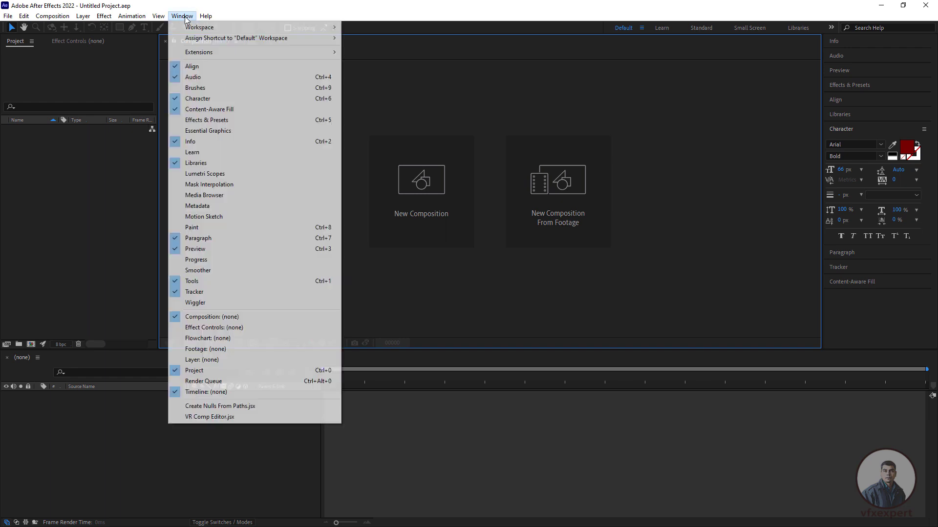
pyautogui.moveTo(206, 54)
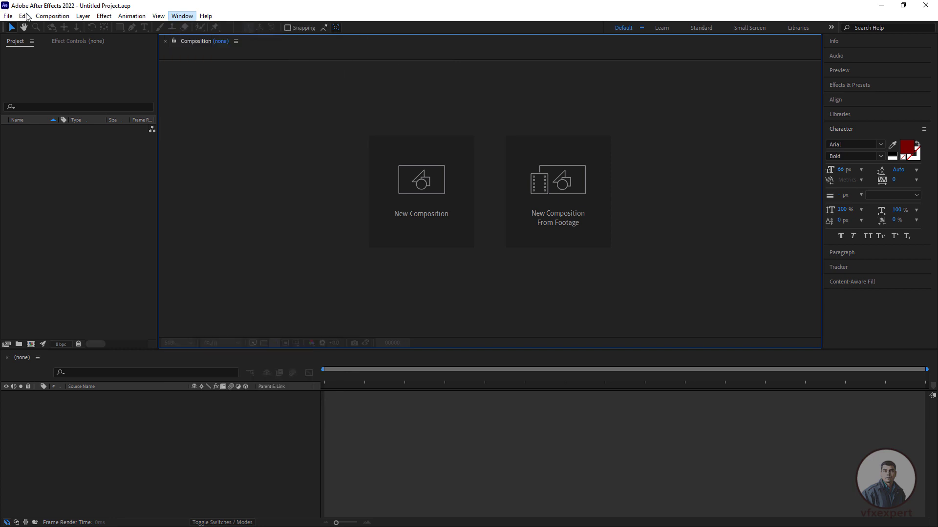
pyautogui.click(52, 16)
pyautogui.click(73, 14)
pyautogui.click(158, 16)
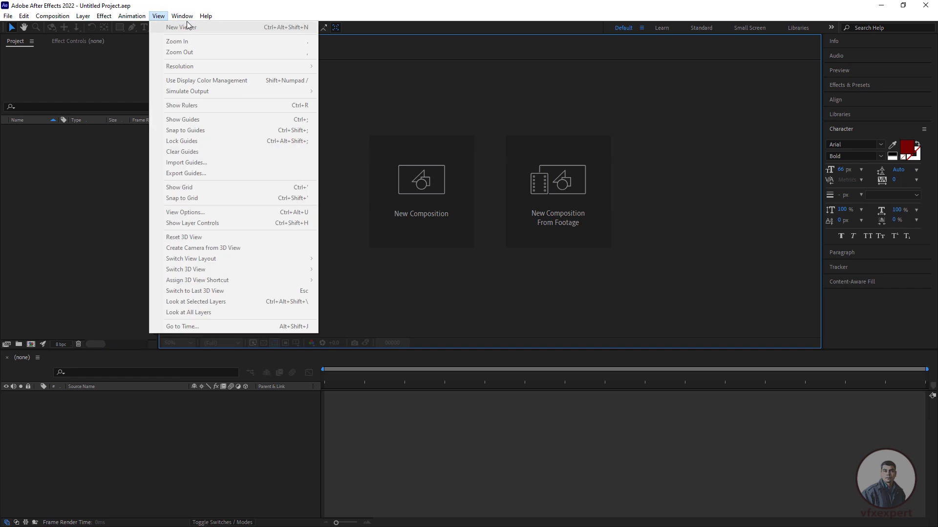
pyautogui.moveTo(189, 18)
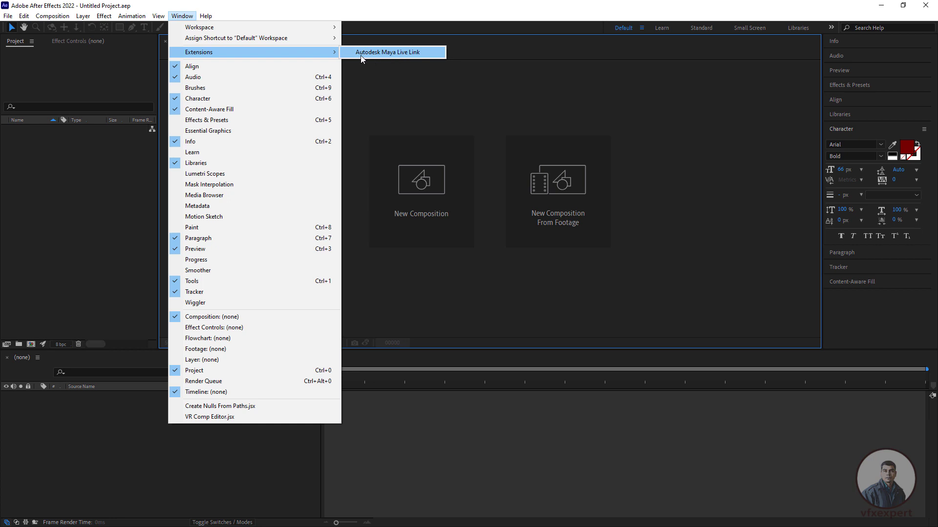
pyautogui.click(409, 54)
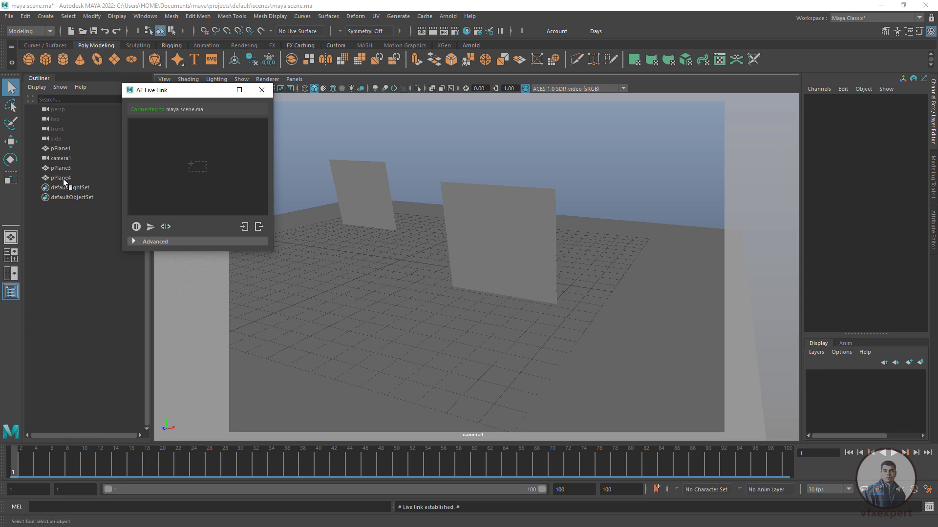
# Step: In Maya, add pPlane1, camera1, pPlane3 and pPlane4 to the AE Live Link and send them to After Effects
pyautogui.click(65, 149)
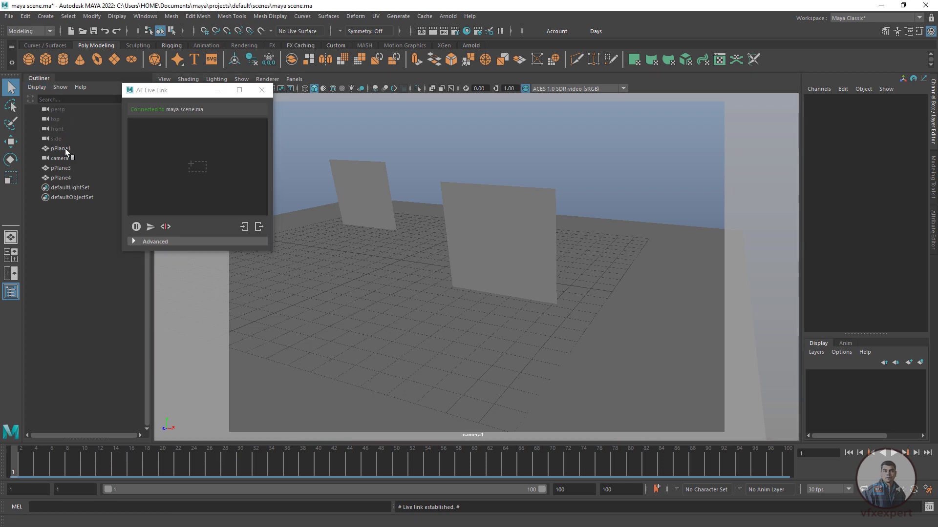
pyautogui.click(65, 148)
pyautogui.keyDown('ctrl'); pyautogui.click(64, 177); pyautogui.keyUp('ctrl')
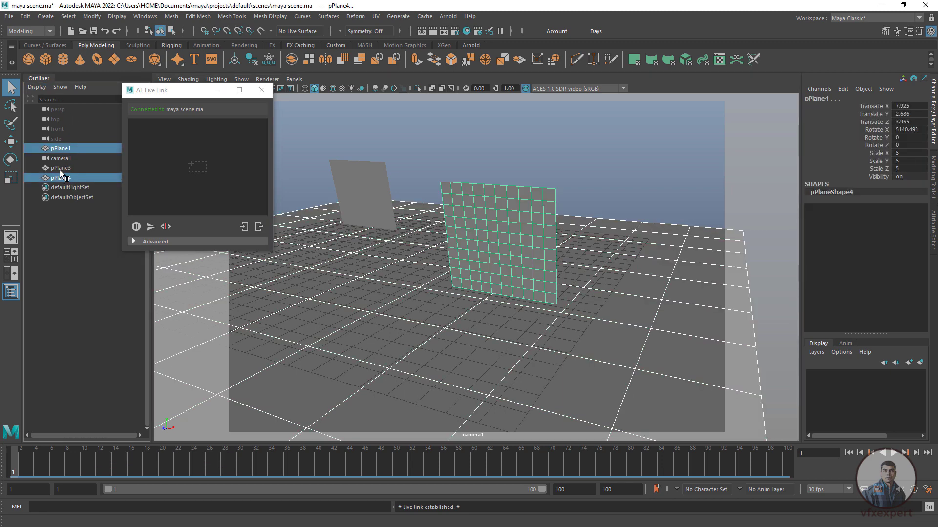
pyautogui.keyDown('ctrl'); pyautogui.click(61, 168); pyautogui.keyUp('ctrl')
pyautogui.keyDown('ctrl'); pyautogui.click(73, 157); pyautogui.keyUp('ctrl')
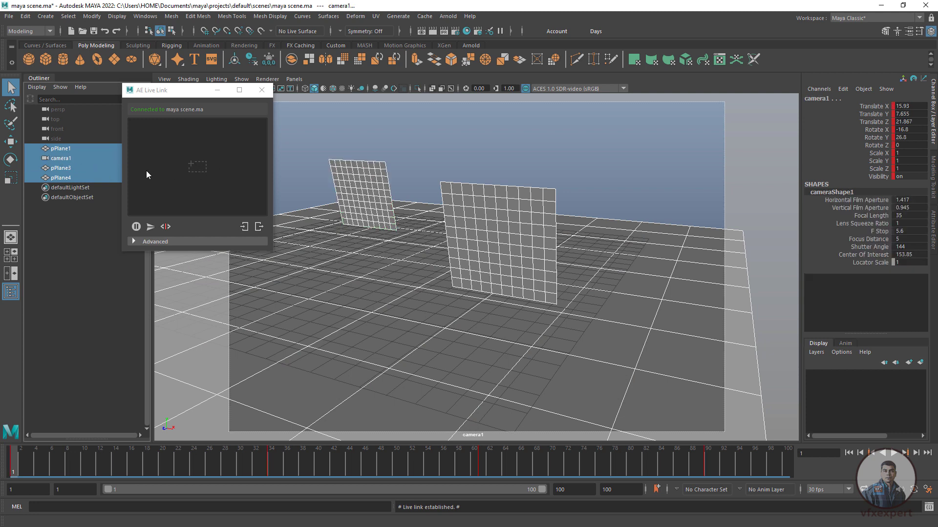
pyautogui.moveTo(67, 168); pyautogui.dragTo(192, 175)
pyautogui.click(152, 228)
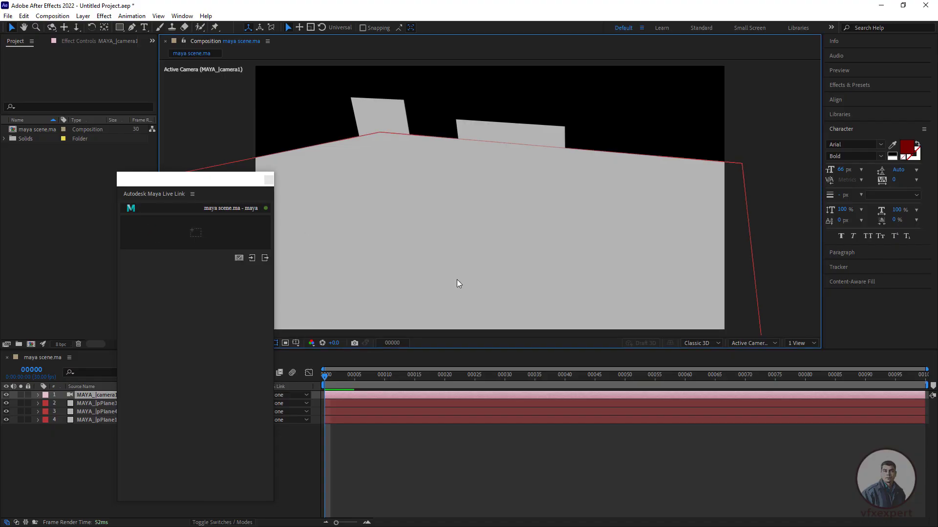
# Step: In After Effects, move the Maya Live Link window aside and examine the imported camera and plane layers and project items
pyautogui.moveTo(225, 184); pyautogui.dragTo(263, 138)
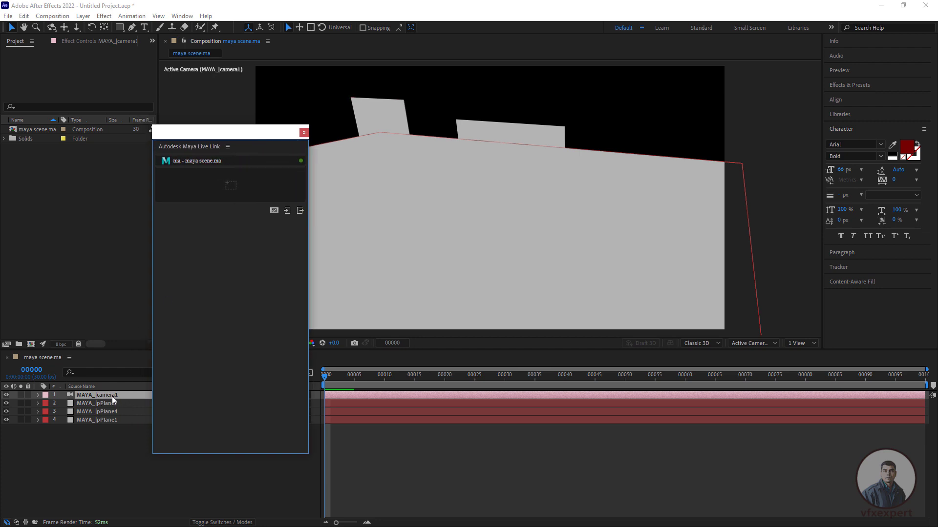
pyautogui.click(101, 435)
pyautogui.moveTo(240, 139); pyautogui.dragTo(282, 145)
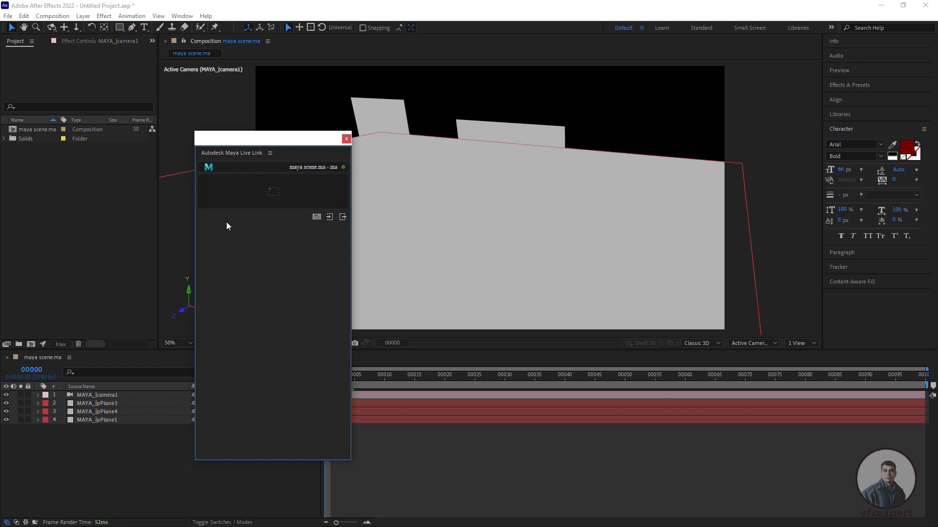
pyautogui.click(121, 395)
pyautogui.moveTo(104, 438); pyautogui.dragTo(116, 403)
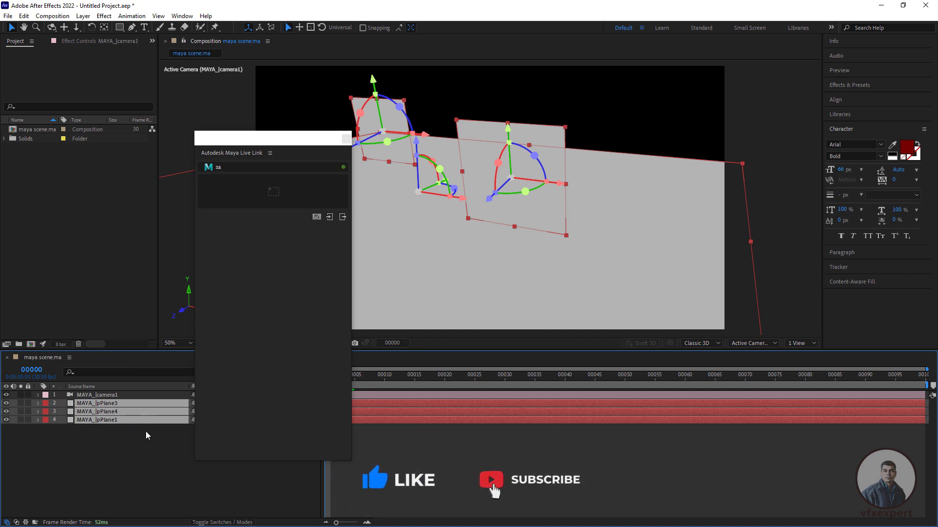
pyautogui.click(48, 185)
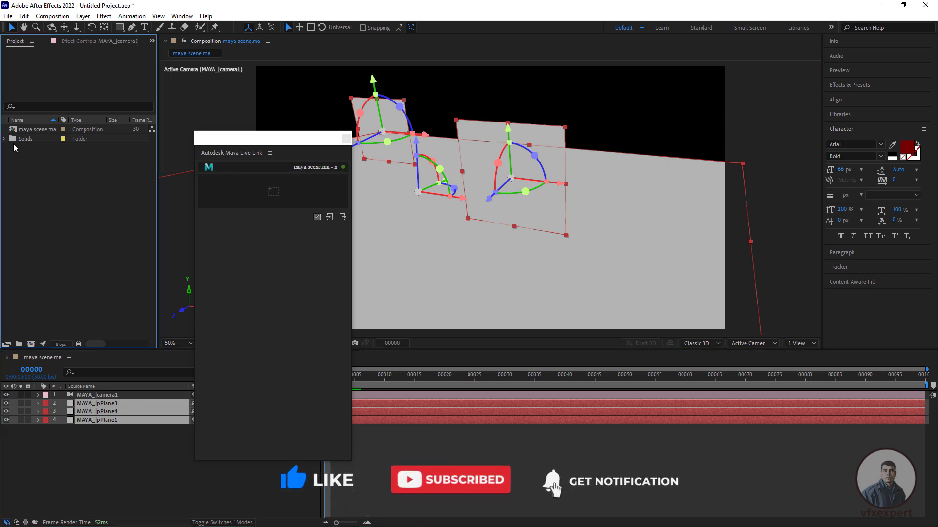
# Step: Expand the Solids folder to examine the imported Maya plane solids, and select the MAYA_|camera1 layer
pyautogui.click(4, 138)
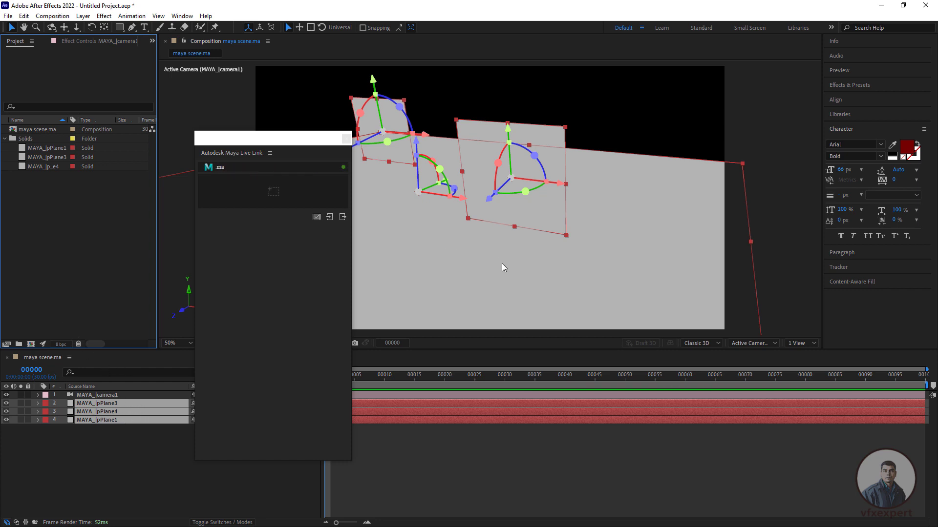
pyautogui.click(70, 461)
pyautogui.click(116, 396)
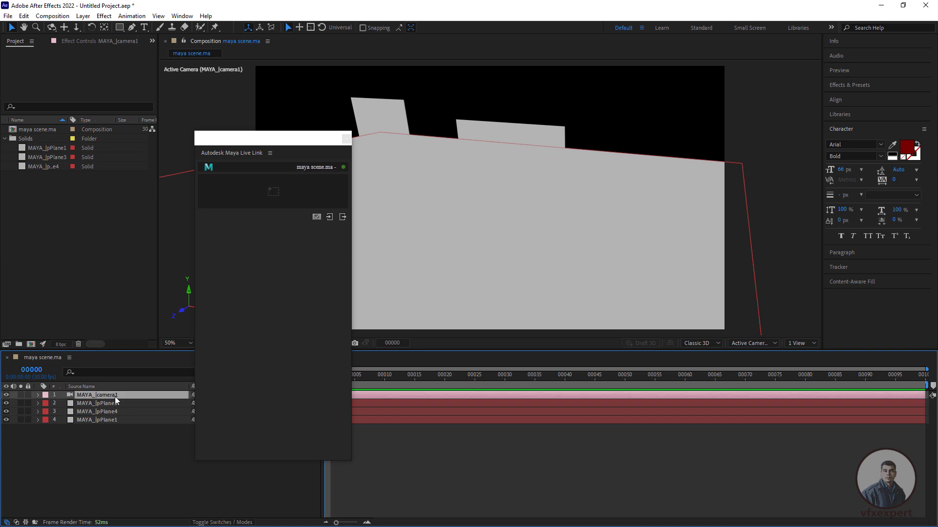
# Step: Move the Maya Live Link window off the layer list, preview the camera animation and return to frame 0
pyautogui.moveTo(267, 143); pyautogui.dragTo(182, 24)
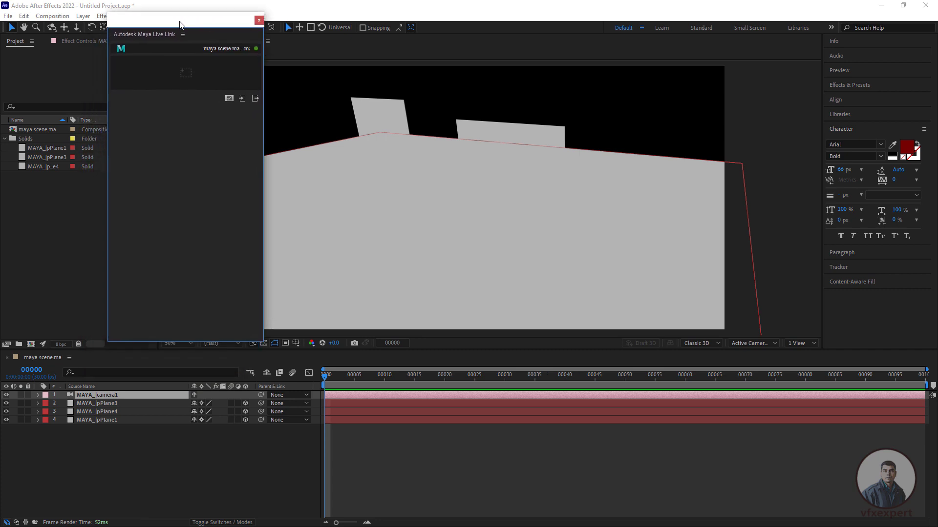
pyautogui.click(394, 485)
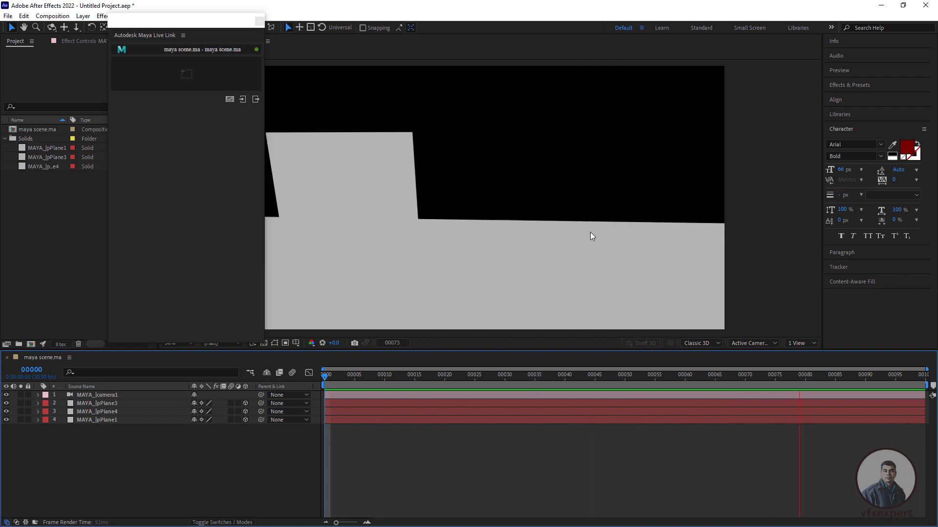
pyautogui.moveTo(435, 376); pyautogui.dragTo(318, 376)
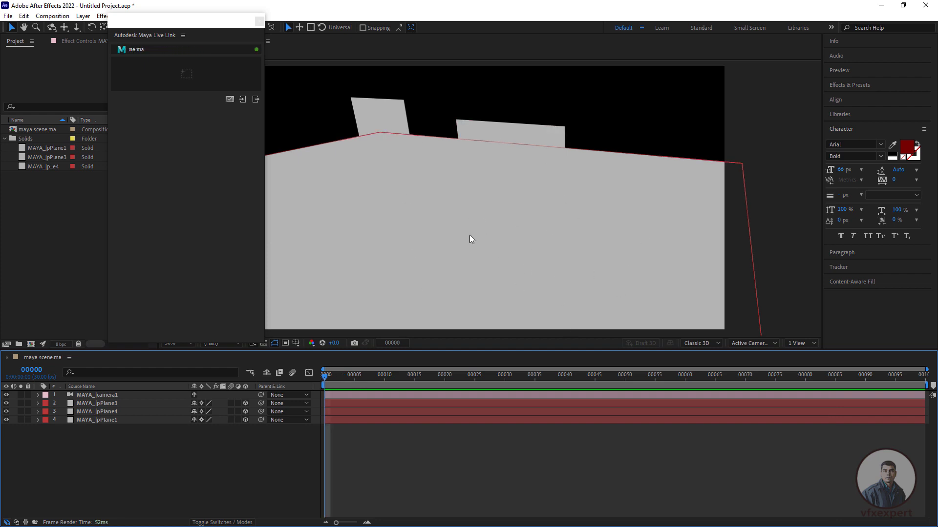
# Step: Apply the Gradient Ramp effect to the MAYA_|pPlane3 layer
pyautogui.moveTo(209, 20); pyautogui.dragTo(191, 163)
pyautogui.click(384, 109)
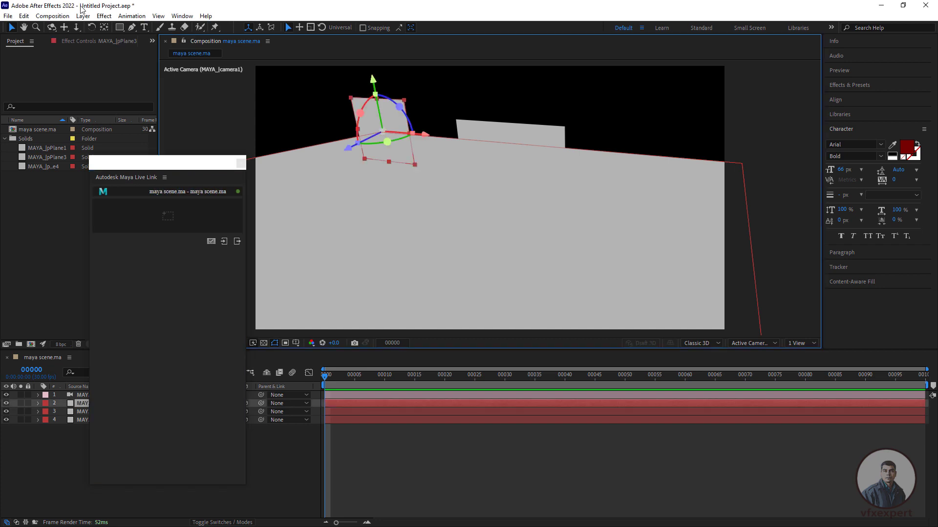
pyautogui.click(104, 16)
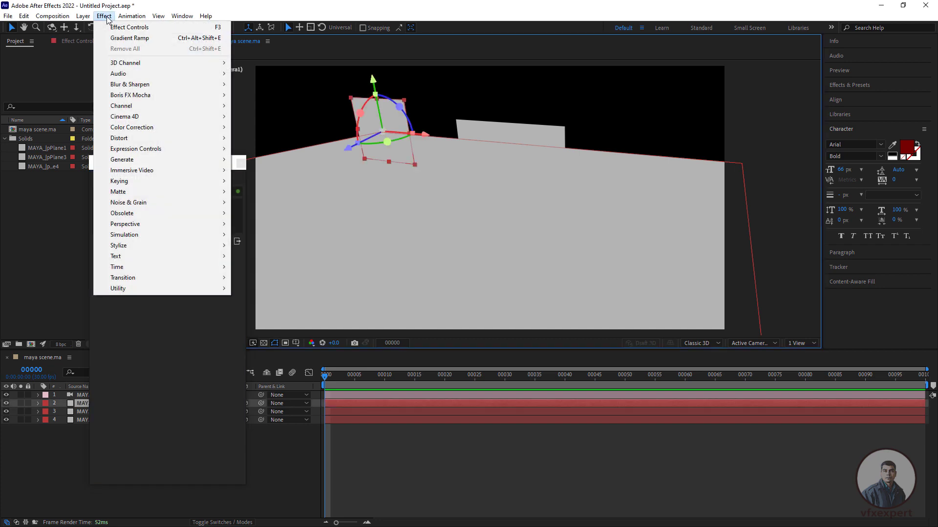
pyautogui.moveTo(143, 166)
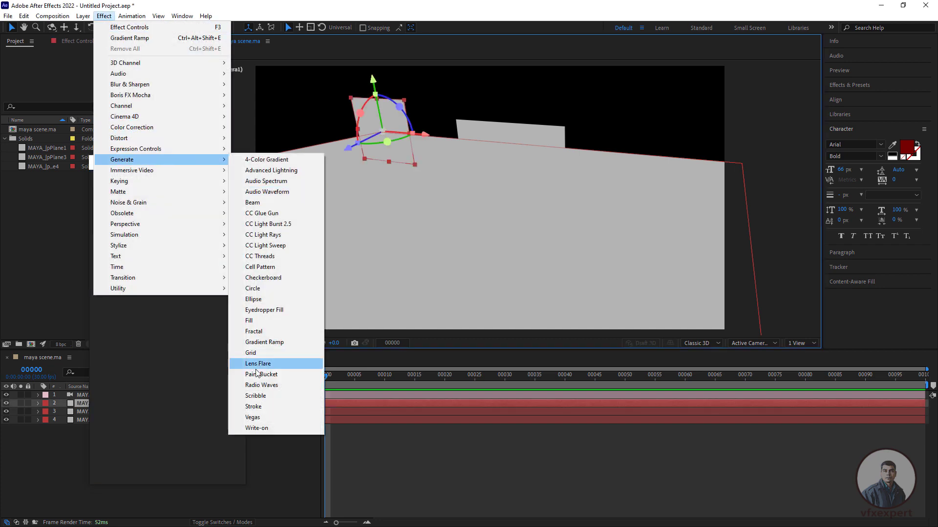
pyautogui.click(266, 342)
# Step: Set the start color of MAYA_|pPlane3's Gradient Ramp to light pink
pyautogui.moveTo(126, 166); pyautogui.dragTo(161, 177)
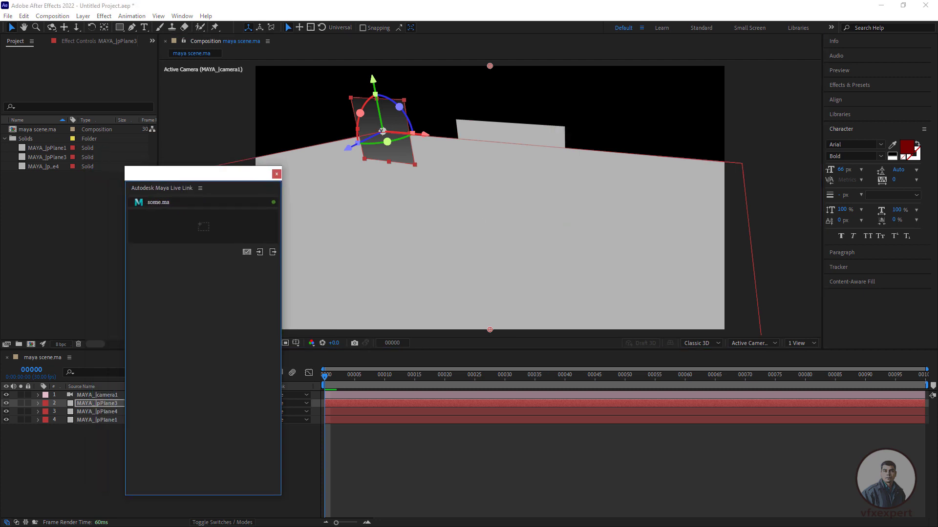
pyautogui.click(107, 42)
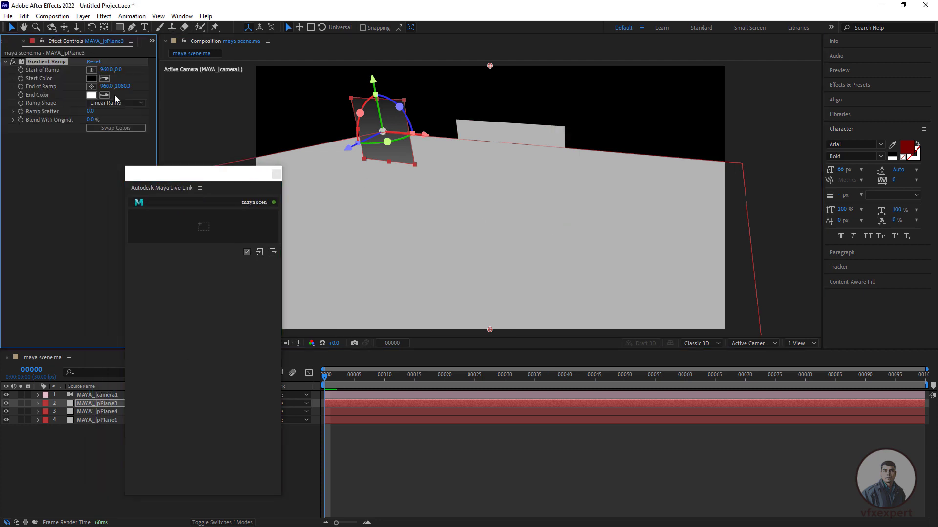
pyautogui.click(91, 78)
pyautogui.moveTo(427, 256); pyautogui.dragTo(386, 208)
pyautogui.click(566, 209)
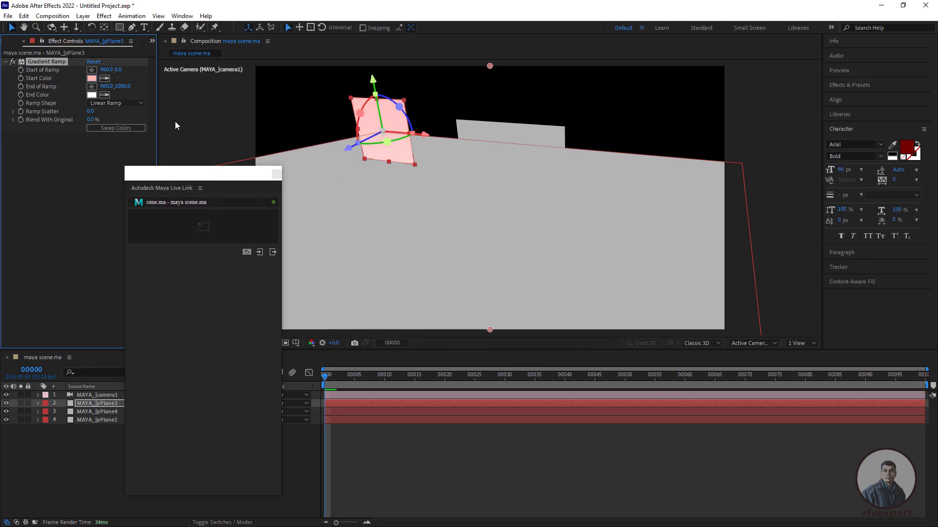
# Step: Apply Gradient Ramp to the MAYA_|pPlane1 floor layer and set its ramp shape to Radial Ramp
pyautogui.click(97, 420)
pyautogui.rightClick(110, 106)
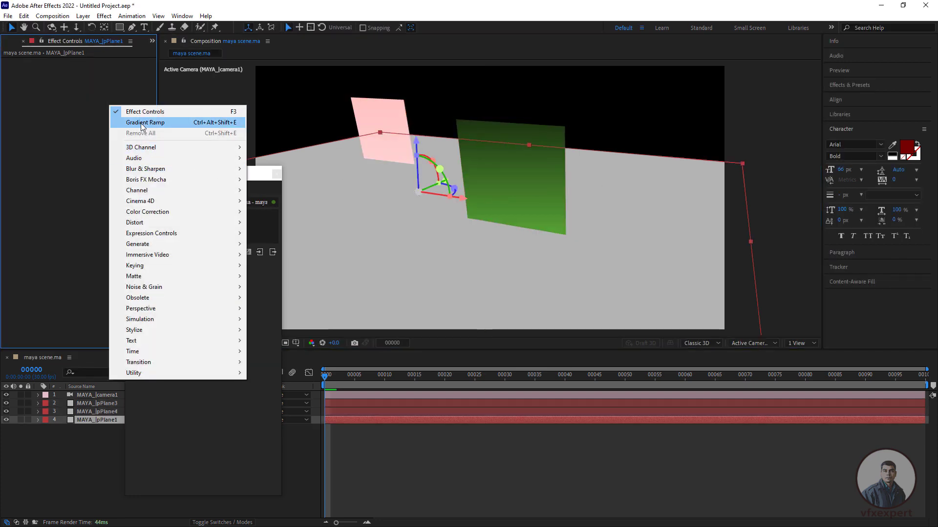
pyautogui.click(142, 124)
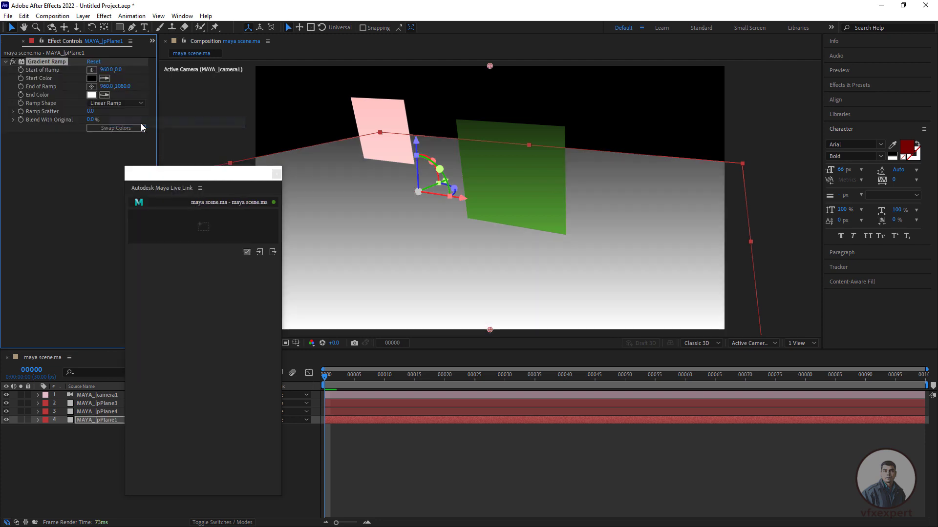
pyautogui.click(116, 104)
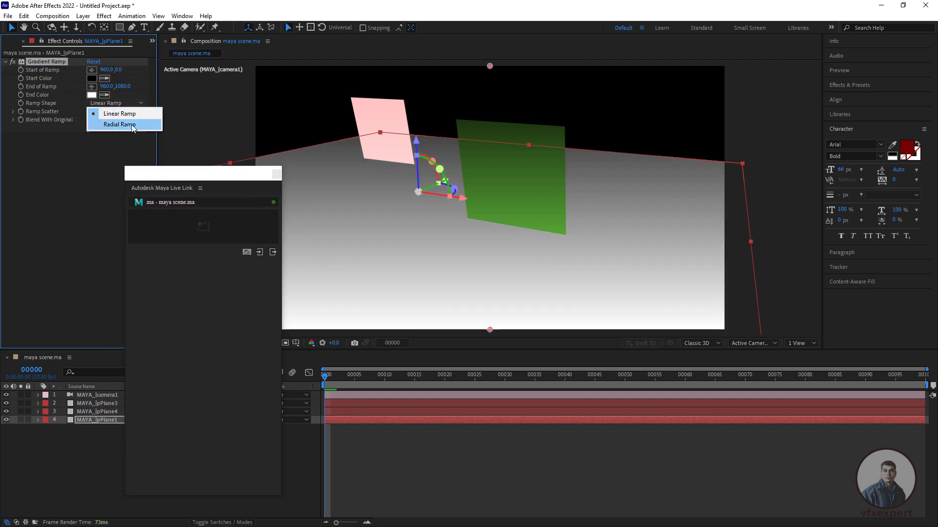
pyautogui.click(119, 125)
# Step: Set the start color of MAYA_|pPlane1's Gradient Ramp to a pale yellow-orange
pyautogui.click(92, 78)
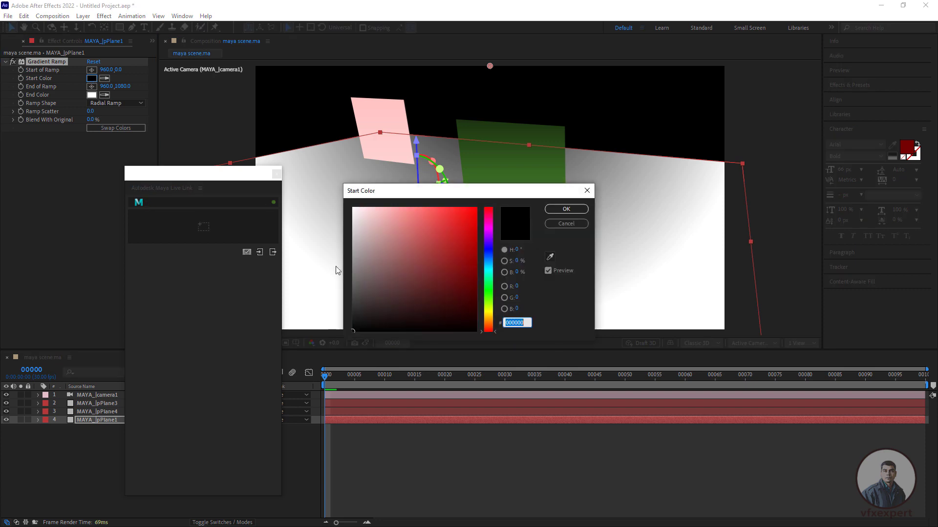
pyautogui.moveTo(488, 326); pyautogui.dragTo(488, 320)
pyautogui.click(388, 207)
pyautogui.click(566, 209)
# Step: Play back the colored planes, scrub to frame 15 and return to frame 0
pyautogui.press('space')
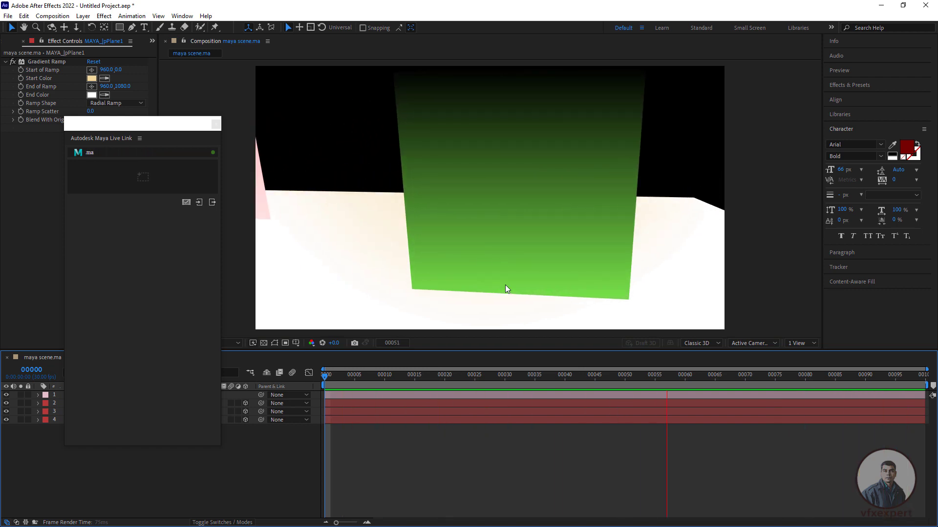
pyautogui.click(337, 375)
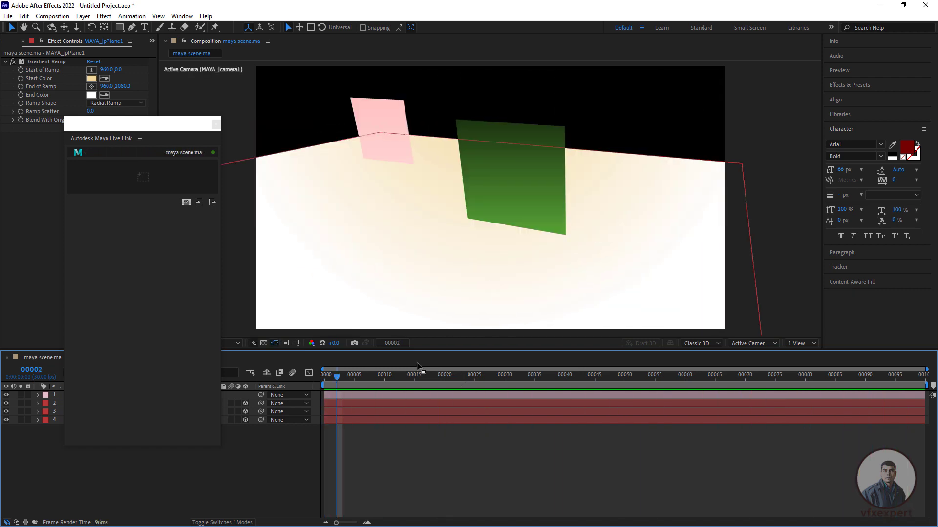
pyautogui.moveTo(344, 373); pyautogui.dragTo(417, 391)
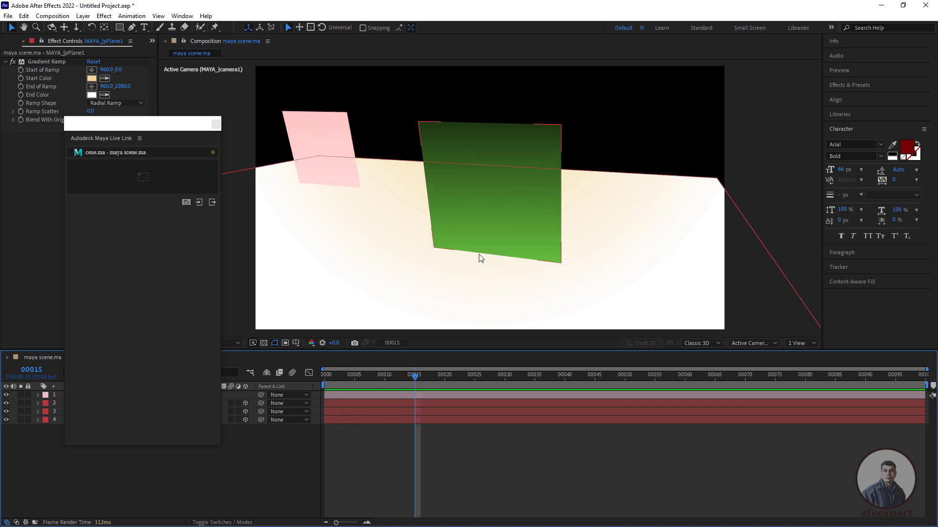
pyautogui.moveTo(415, 382); pyautogui.dragTo(312, 379)
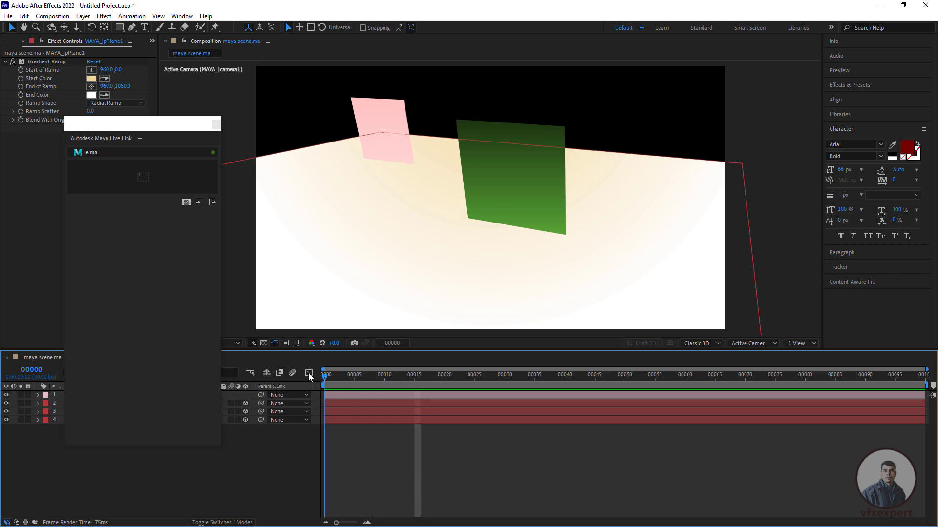
# Step: Import the images pexels-riciardus-307008 and pexels-tranmautritam-91120, and move the Maya Live Link window clear of the project and layer lists
pyautogui.moveTo(139, 131); pyautogui.dragTo(162, 134)
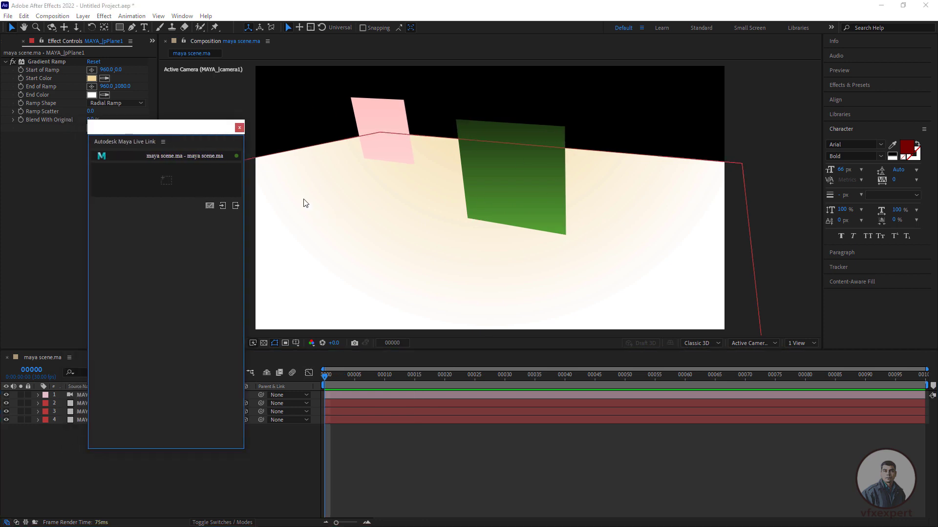
pyautogui.click(11, 41)
pyautogui.click(8, 15)
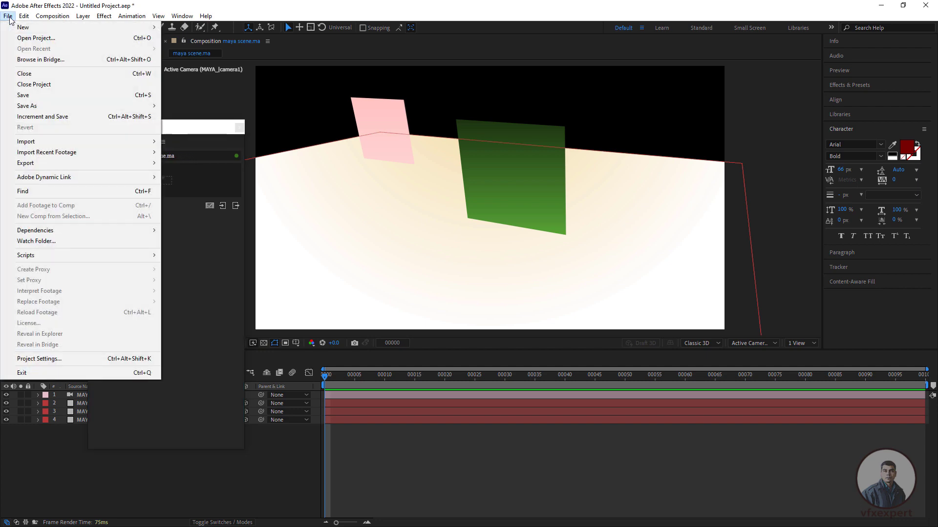
pyautogui.moveTo(39, 142)
pyautogui.click(183, 142)
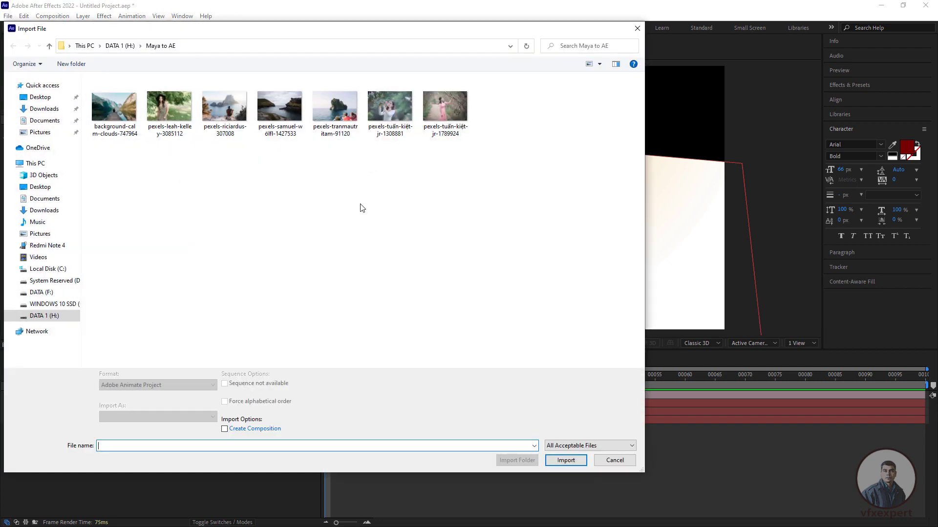
pyautogui.click(224, 106)
pyautogui.keyDown('ctrl'); pyautogui.click(335, 106); pyautogui.keyUp('ctrl')
pyautogui.press('Return')
pyautogui.moveTo(220, 184); pyautogui.dragTo(162, 466)
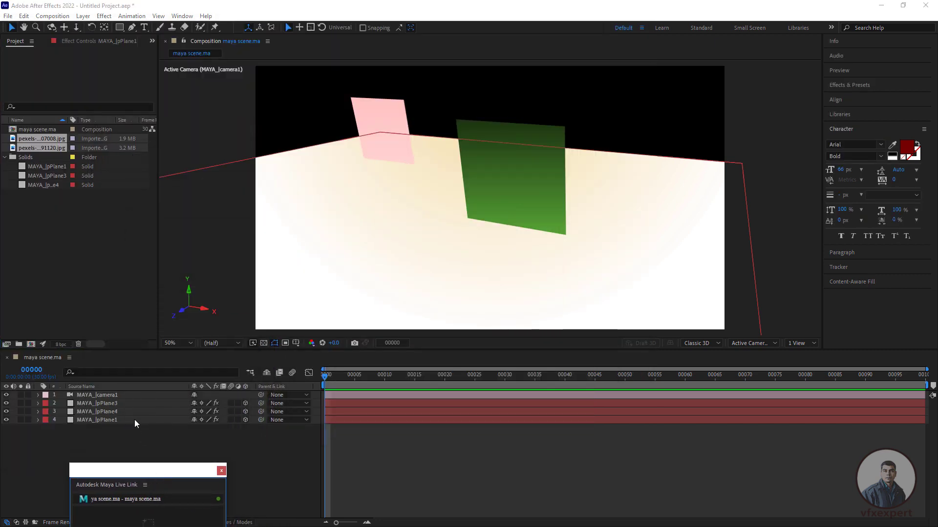
# Step: Place pexels-riciardus-307008.jpg in the maya scene.ma composition directly below the camera layer and make it a 3D layer
pyautogui.click(19, 208)
pyautogui.click(28, 130)
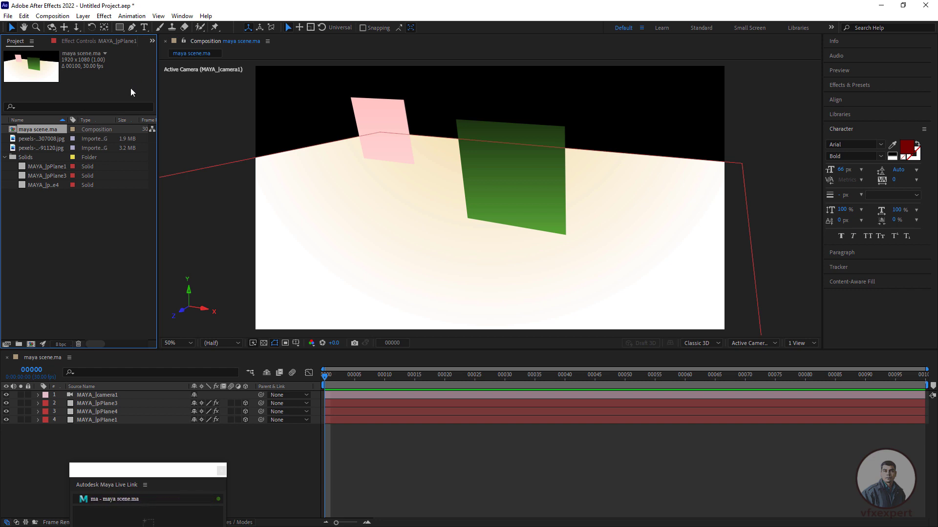
pyautogui.click(78, 138)
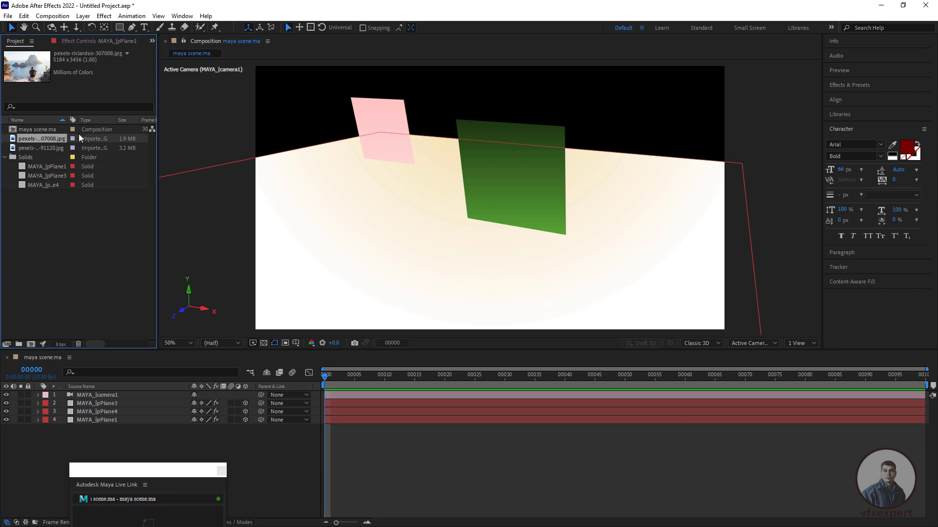
pyautogui.moveTo(57, 140); pyautogui.dragTo(100, 401)
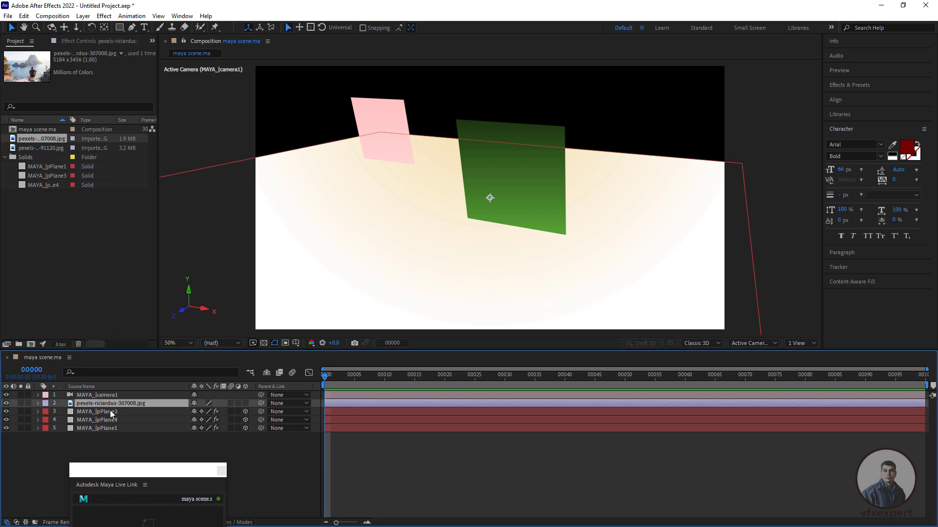
pyautogui.click(246, 404)
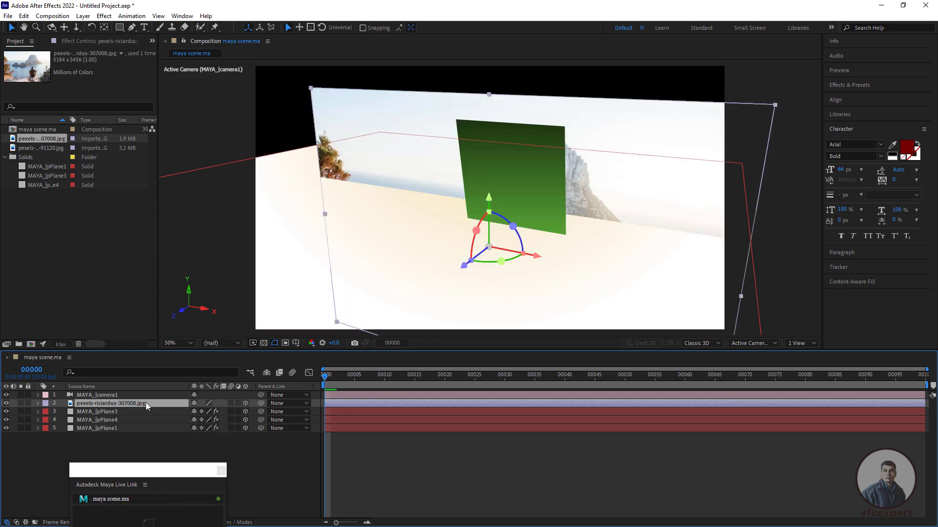
# Step: Set the scale of the pexels-riciardus-307008.jpg layer to 38%
pyautogui.press('s')
pyautogui.click(205, 412)
pyautogui.write('38')
pyautogui.press('Return')
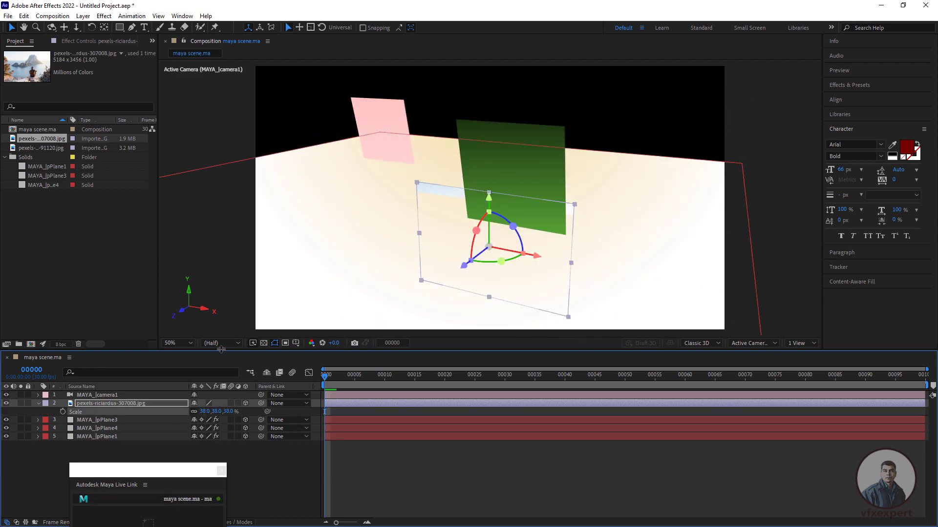
# Step: Copy the position of MAYA_|pPlane3 onto the pexels-riciardus-307008.jpg layer so the image sits at that plane
pyautogui.click(390, 115)
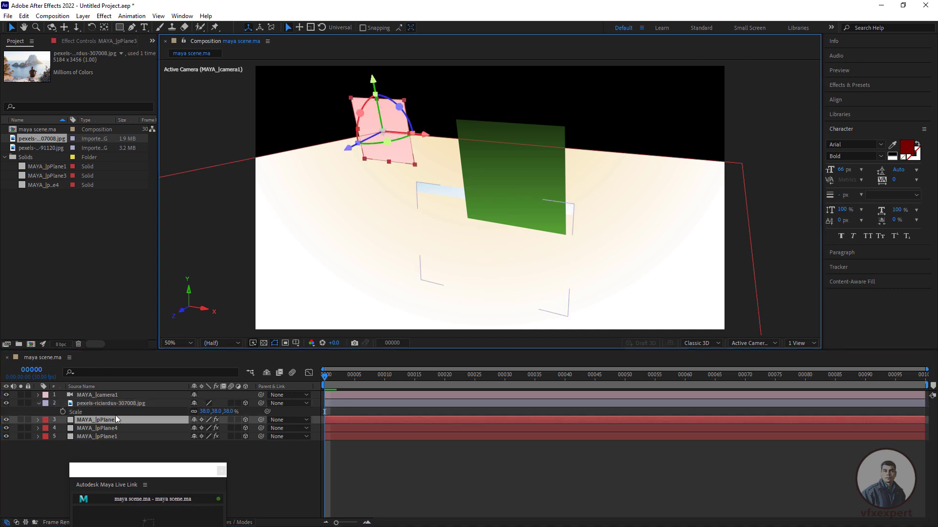
pyautogui.press('p')
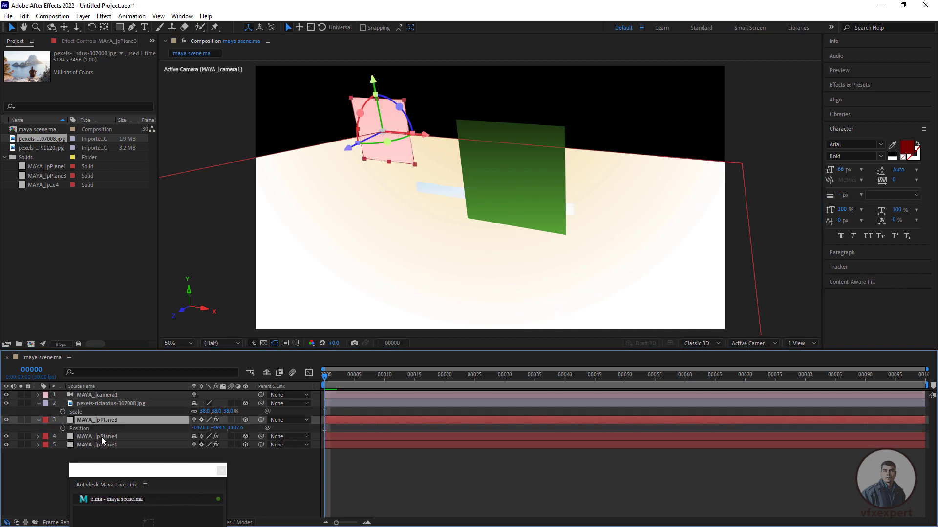
pyautogui.click(85, 429)
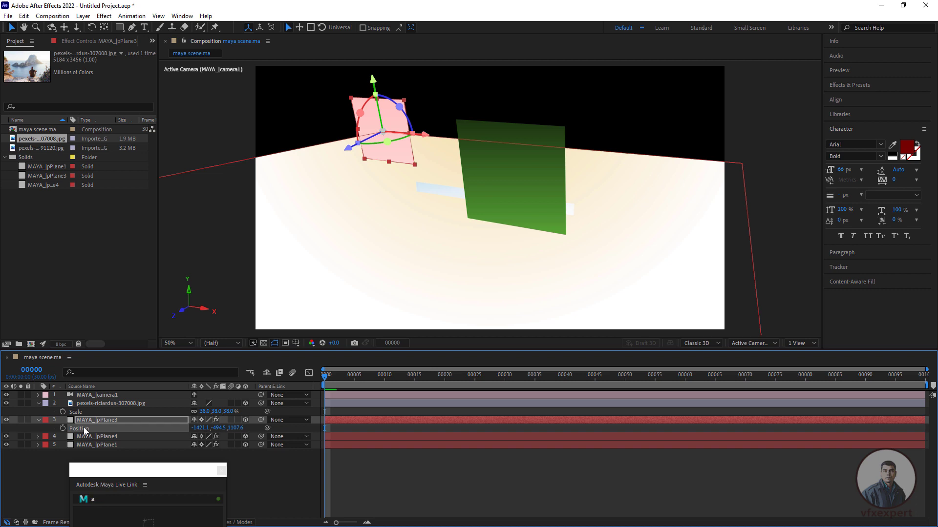
pyautogui.click(108, 403)
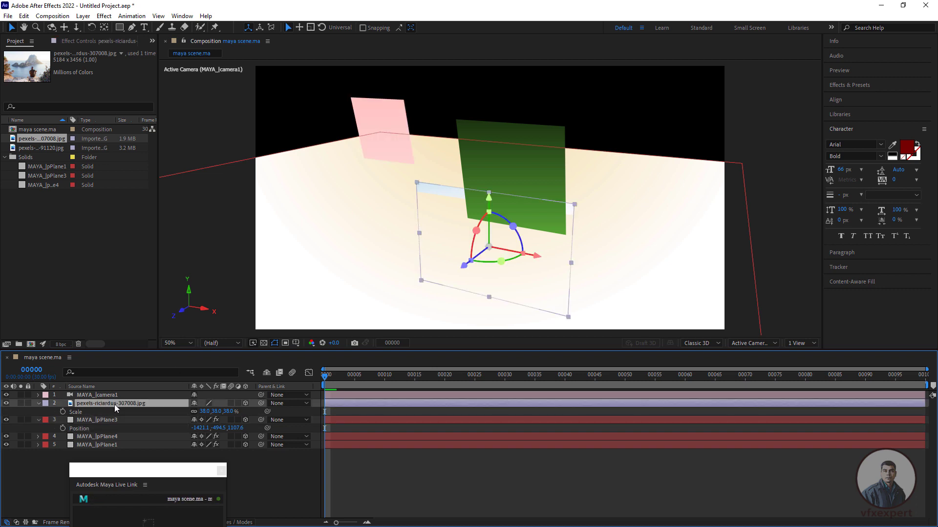
pyautogui.press('p')
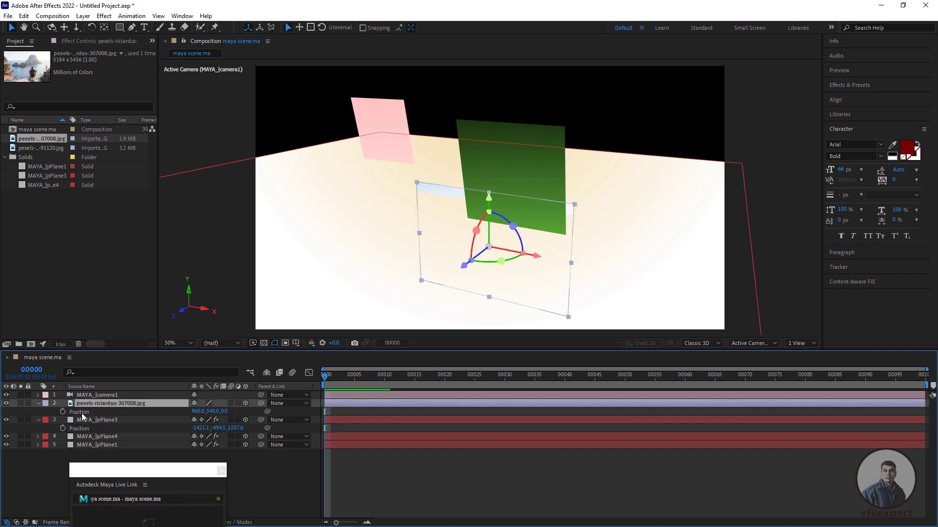
pyautogui.click(81, 413)
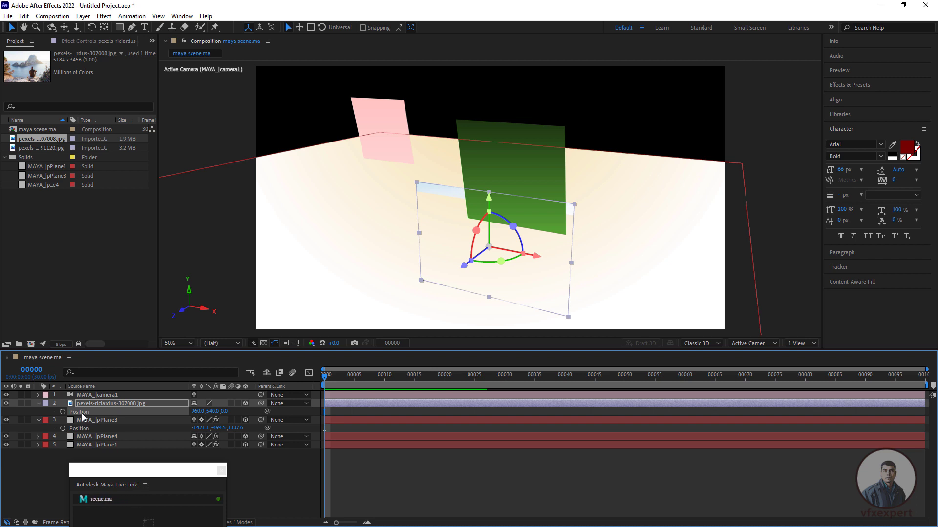
pyautogui.hotkey('ctrl', 'v')
pyautogui.click(257, 476)
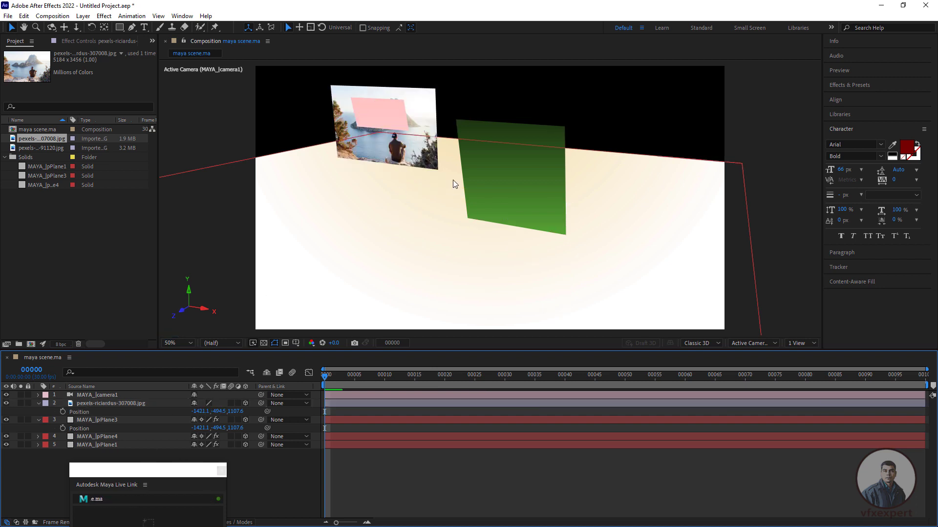
# Step: Hide the MAYA_|pPlane3 layer and preview the camera animation with the image in its place
pyautogui.click(391, 117)
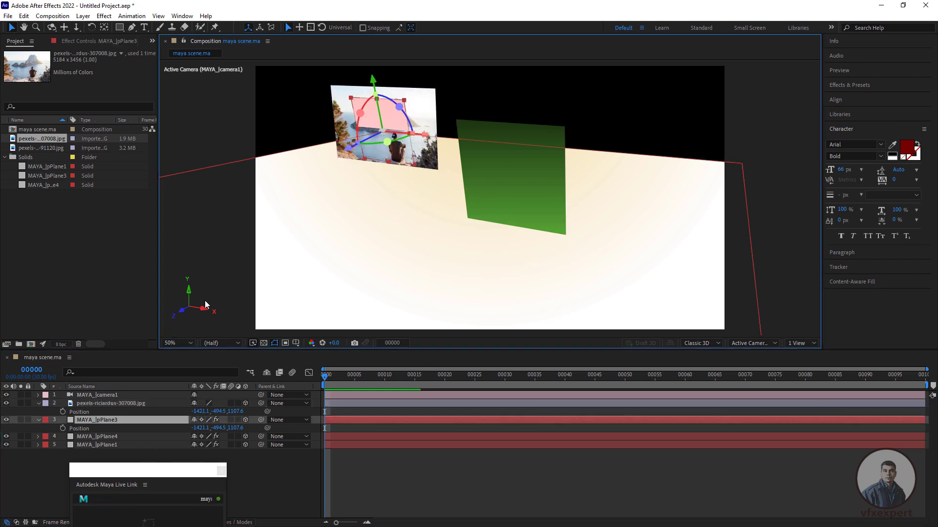
pyautogui.click(7, 420)
pyautogui.press('space')
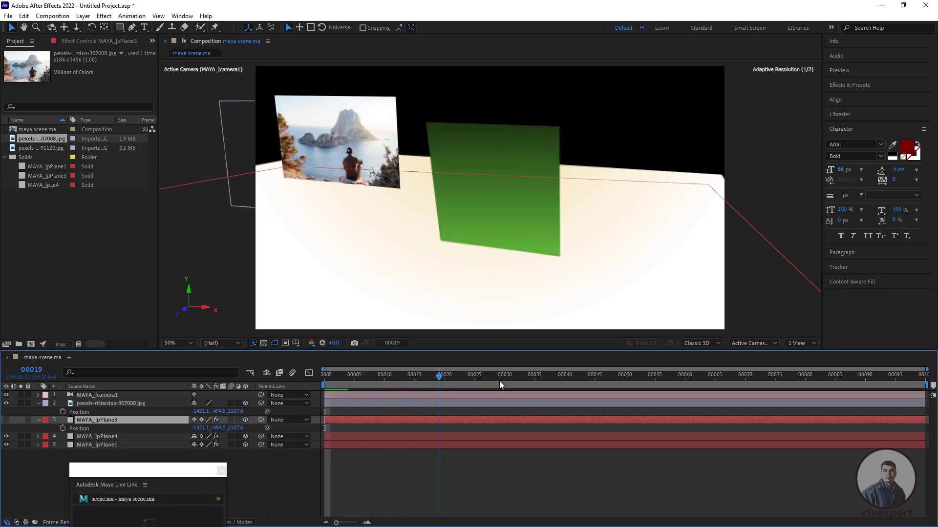
pyautogui.press('space')
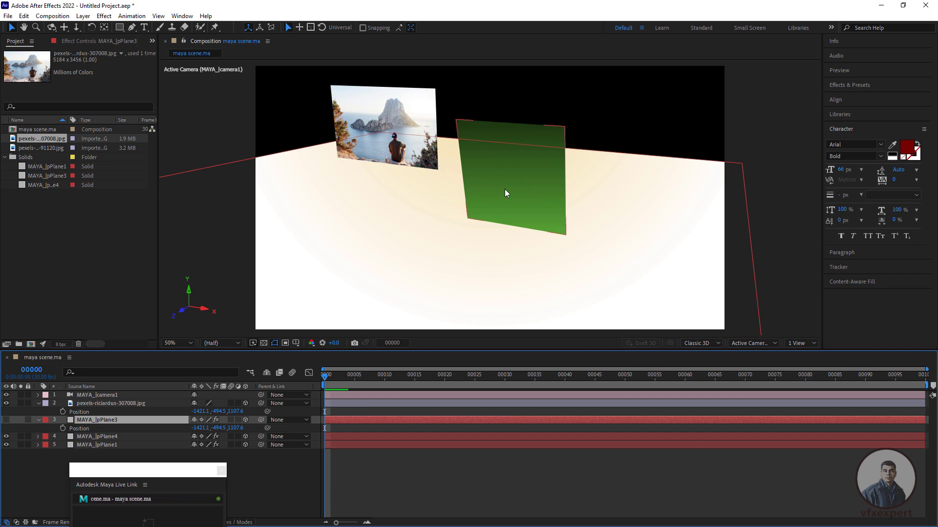
# Step: Place pexels-tranmautritam-91120.jpg in the composition directly below the pexels-riciardus-307008.jpg layer and make it a 3D layer
pyautogui.click(53, 149)
pyautogui.moveTo(104, 370); pyautogui.dragTo(105, 417)
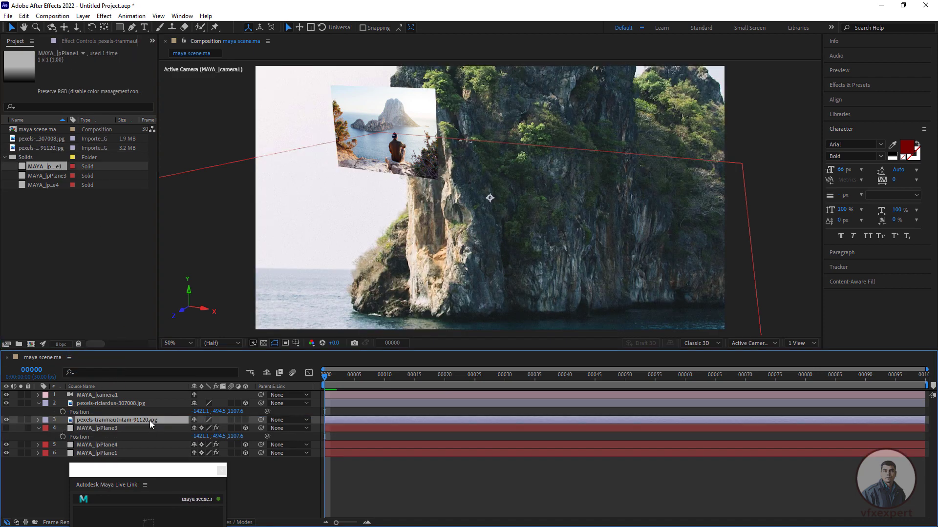
pyautogui.click(246, 420)
# Step: Set the scale of the pexels-tranmautritam-91120.jpg layer to 51%
pyautogui.press('s')
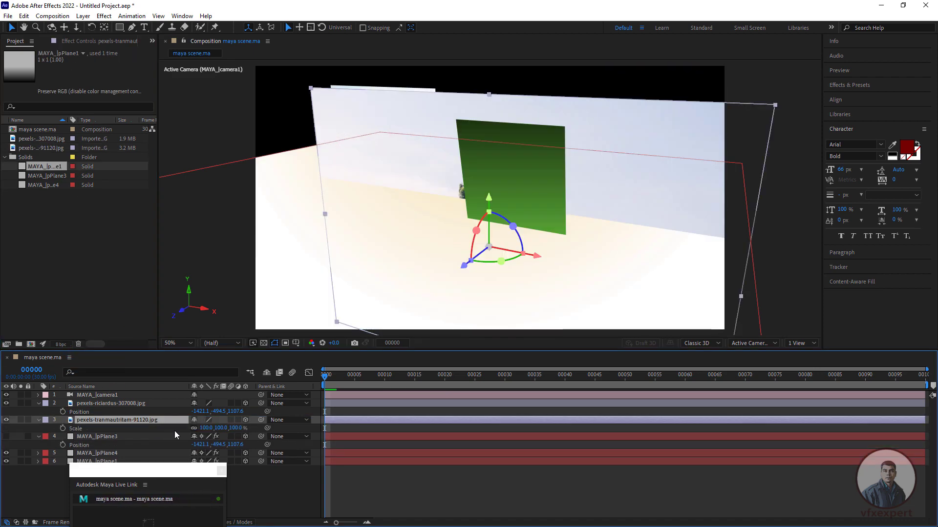
pyautogui.click(204, 429)
pyautogui.write('51')
pyautogui.press('Return')
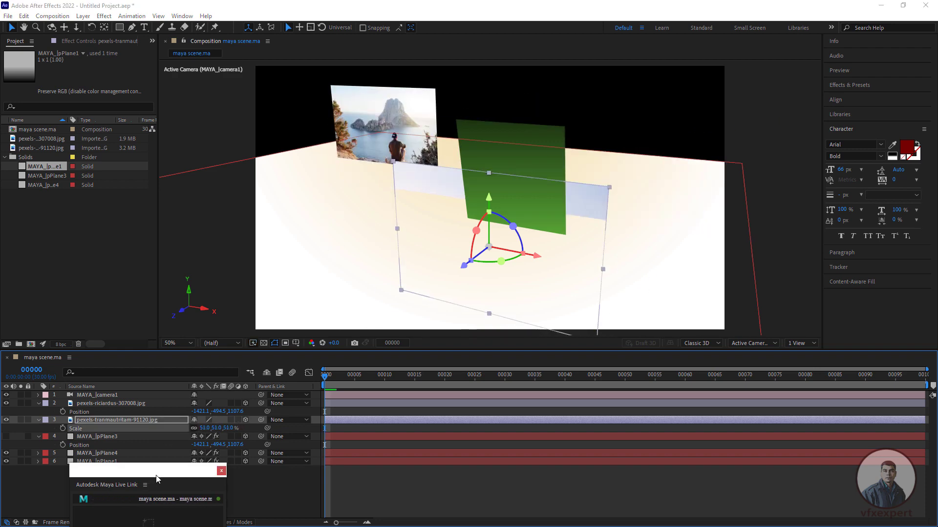
# Step: Copy the position of MAYA_|pPlane4 onto the pexels-tranmautritam-91120.jpg layer so the image sits at the green plane
pyautogui.click(557, 148)
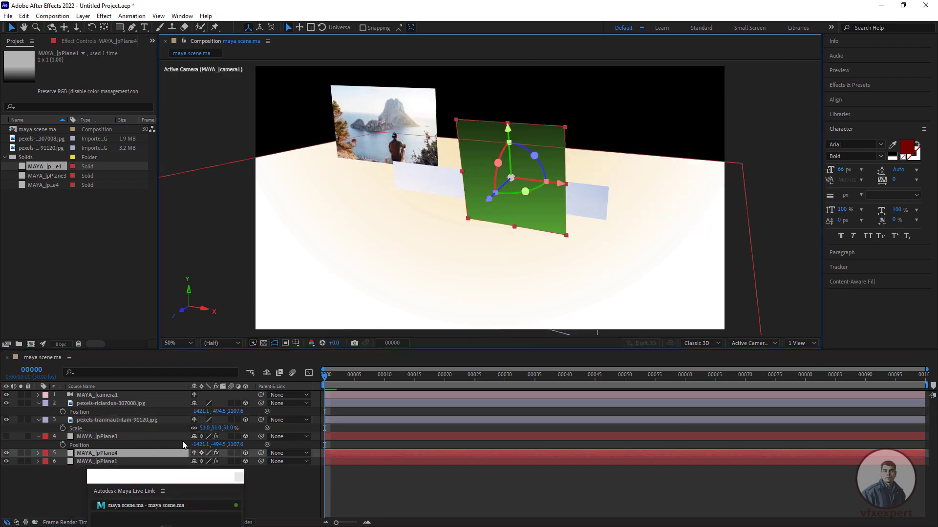
pyautogui.press('p')
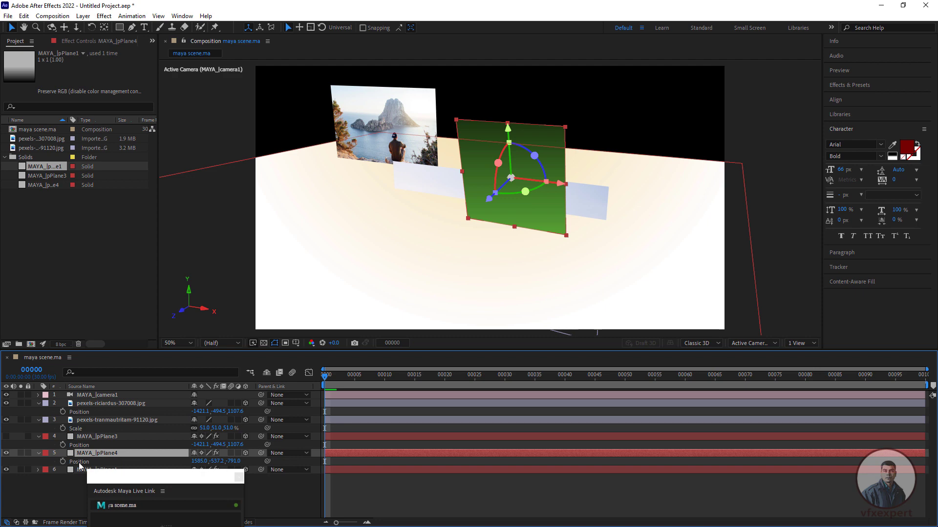
pyautogui.click(112, 420)
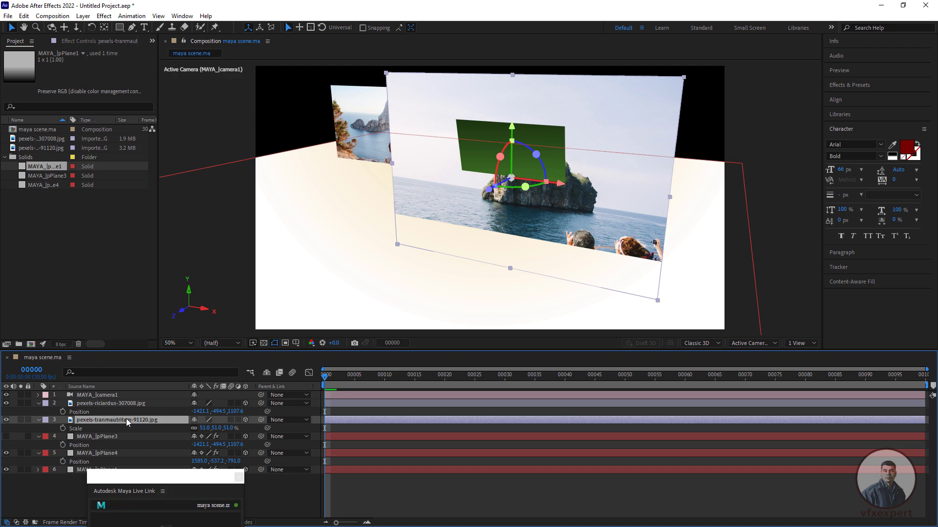
# Step: Scale the pexels-tranmautritam-91120.jpg layer to 31% with MAYA_|pPlane4 hidden, and play back the animation
pyautogui.press('s')
pyautogui.hotkey('ctrl', 'z')
pyautogui.hotkey('ctrl', 'z')
pyautogui.hotkey('ctrl', 'z')
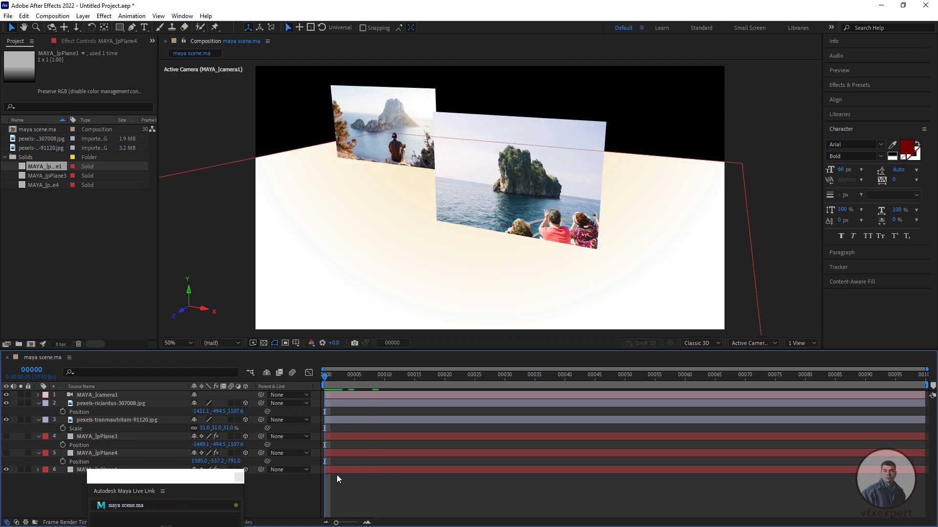
pyautogui.press('space')
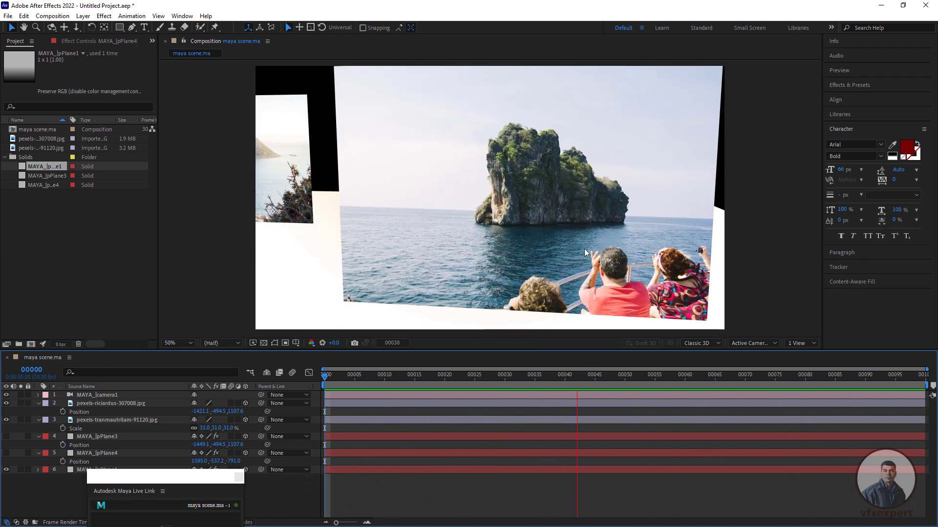
pyautogui.press('space')
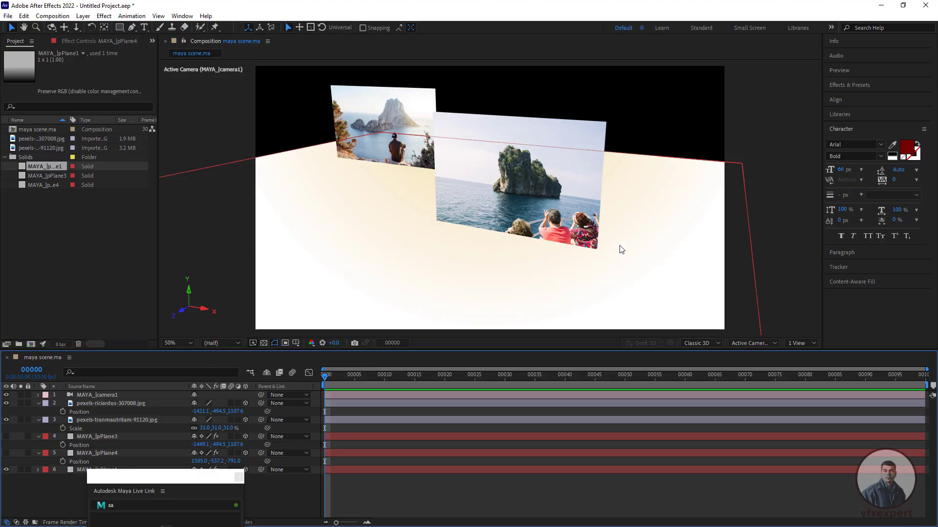
# Step: Switch to Maya, duplicate the rear vertical plane and move the copy forward to about Translate X -0.56 and Z 4.27
pyautogui.hotkey('alt', 'Tab')
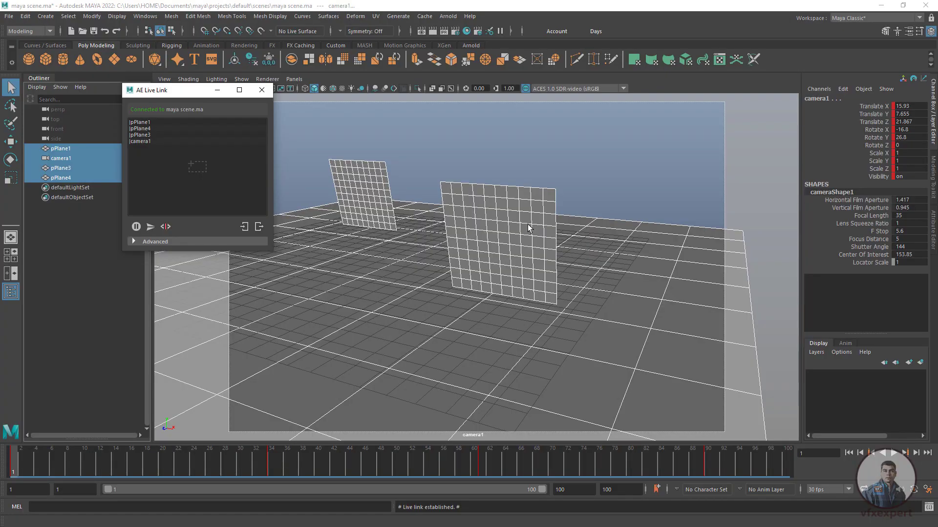
pyautogui.click(757, 149)
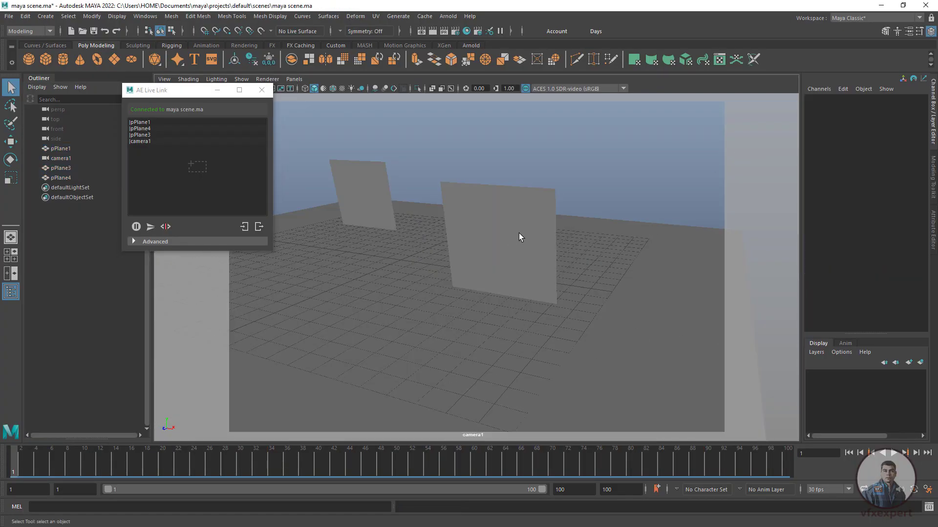
pyautogui.click(375, 199)
pyautogui.hotkey('ctrl', 'd')
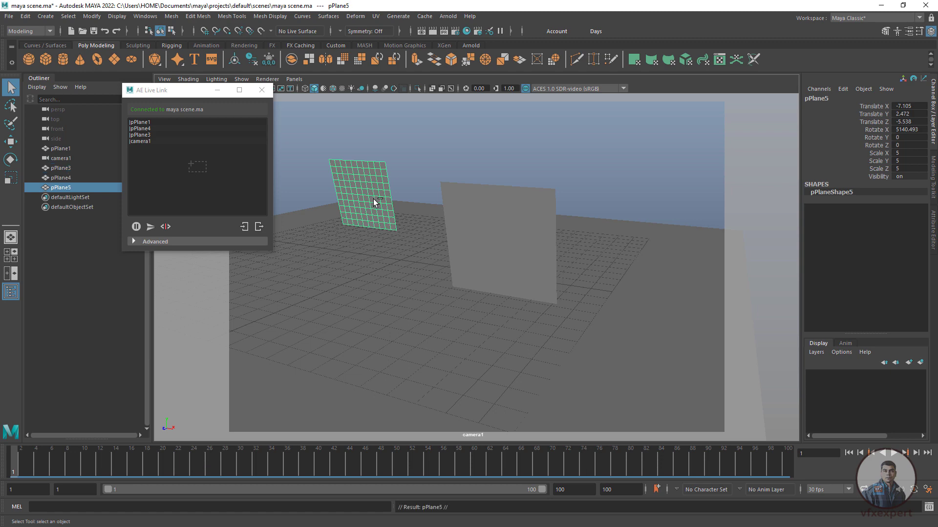
pyautogui.press('w')
pyautogui.moveTo(339, 248); pyautogui.dragTo(299, 252)
pyautogui.click(384, 221)
pyautogui.click(384, 221)
pyautogui.click(338, 230)
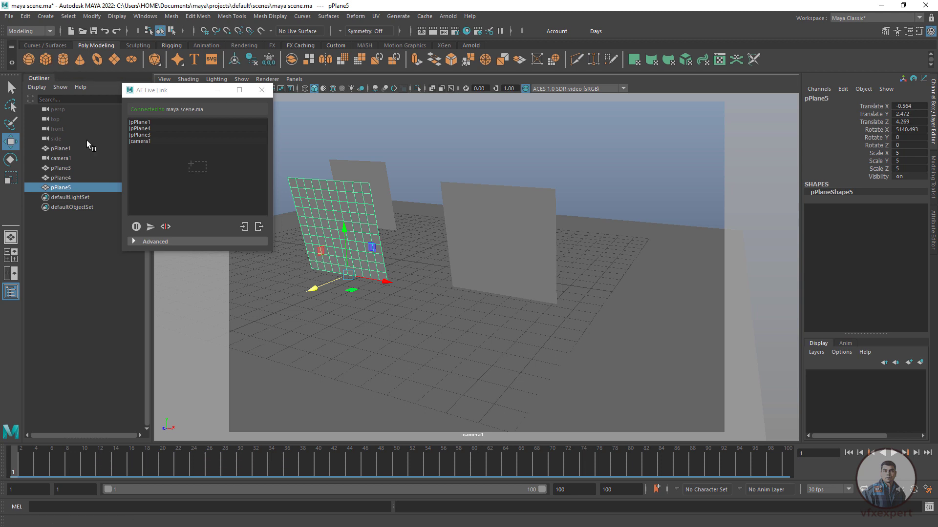
# Step: Create a polygon cube and place it in front of the planes at about X 5.77, Y 0.57, Z 8.51
pyautogui.click(45, 59)
pyautogui.moveTo(439, 272); pyautogui.dragTo(393, 323)
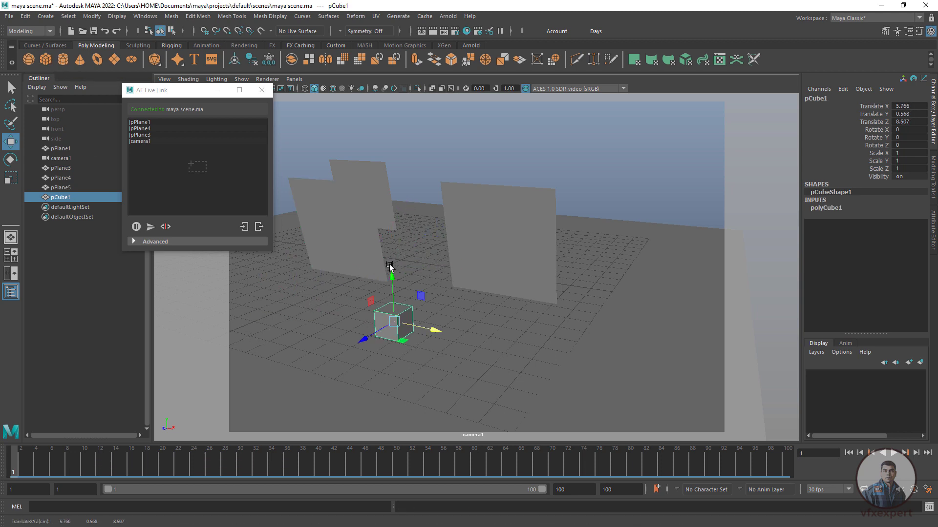
# Step: Add pPlane5 and pCube1 to the objects linked in AE Live Link
pyautogui.click(371, 268)
pyautogui.moveTo(61, 187); pyautogui.dragTo(142, 148)
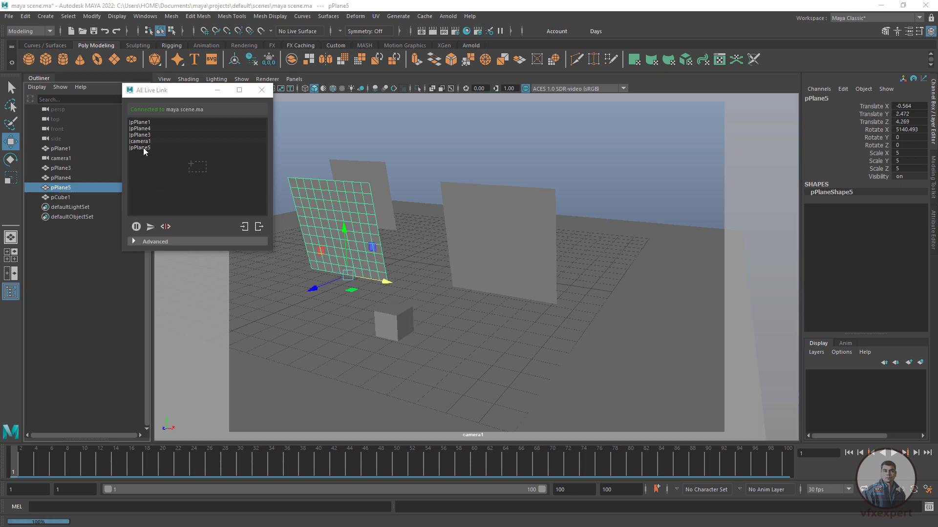
pyautogui.click(143, 148)
pyautogui.moveTo(60, 198); pyautogui.dragTo(145, 160)
pyautogui.keyDown('ctrl'); pyautogui.click(142, 154); pyautogui.keyUp('ctrl')
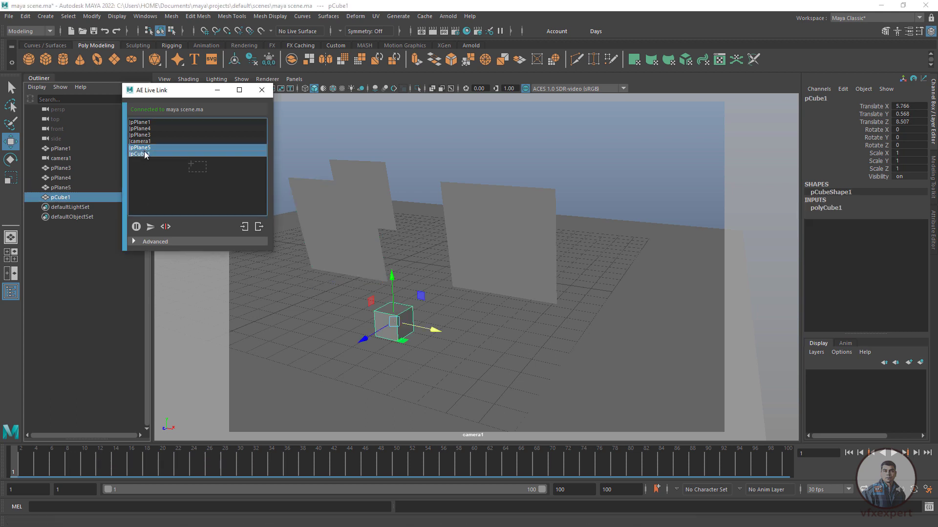
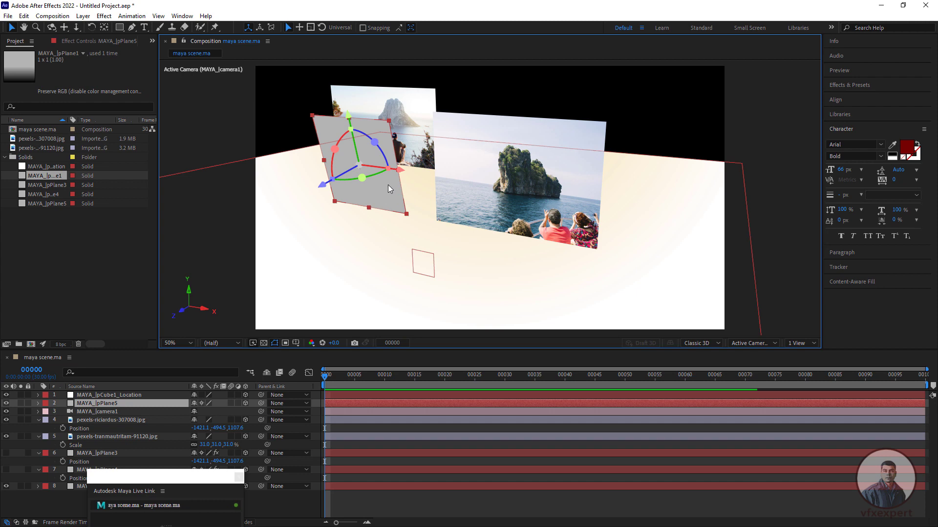
# Step: Switch to After Effects, select the MAYA_|pCube1_Location null and scrub the first frames to check how it tracks
pyautogui.click(435, 261)
pyautogui.click(362, 384)
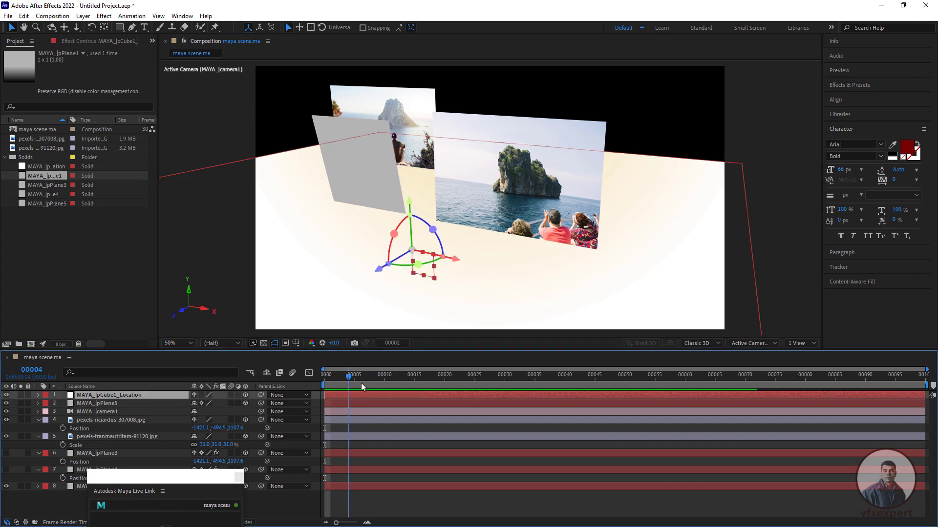
pyautogui.moveTo(361, 383); pyautogui.dragTo(325, 384)
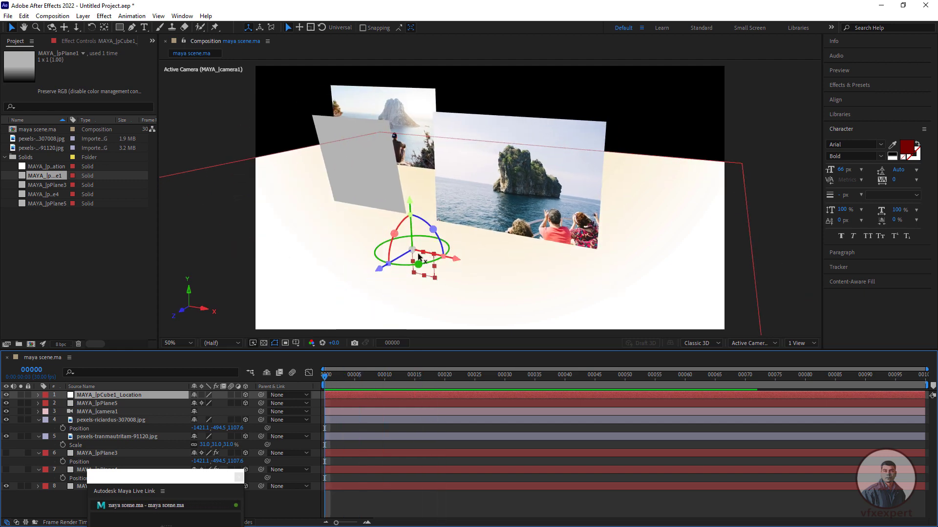
# Step: Delete the MAYA_|pPlane5 layer from the composition
pyautogui.click(370, 181)
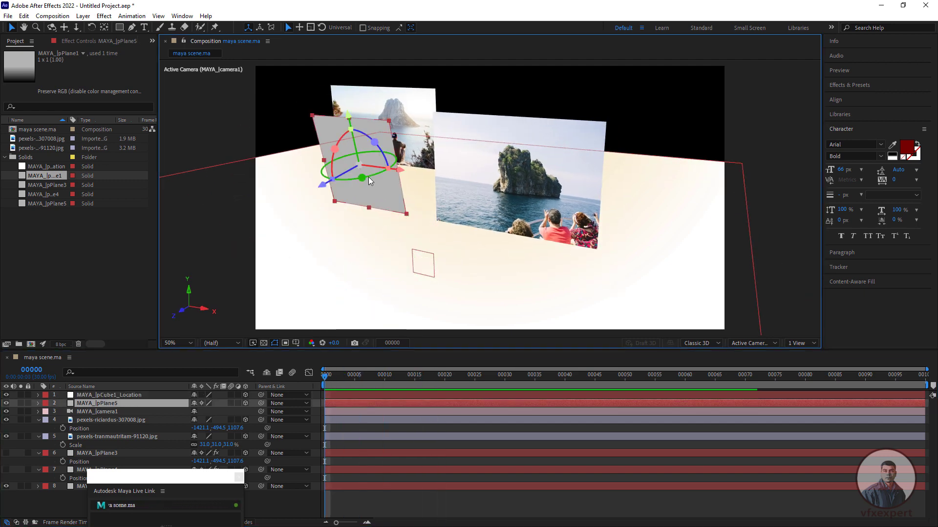
pyautogui.click(128, 406)
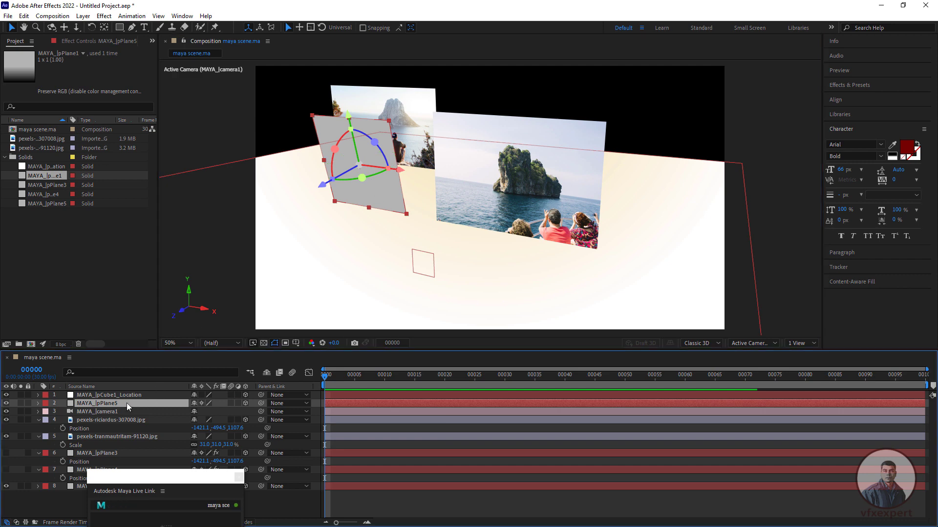
pyautogui.press('Delete')
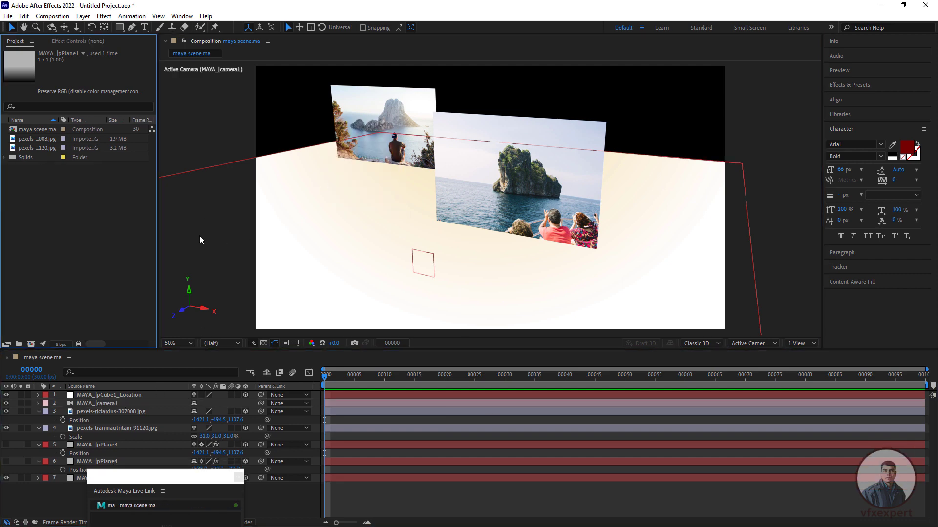
# Step: Import the image background-calm-clouds-747964 as footage
pyautogui.doubleClick(112, 201)
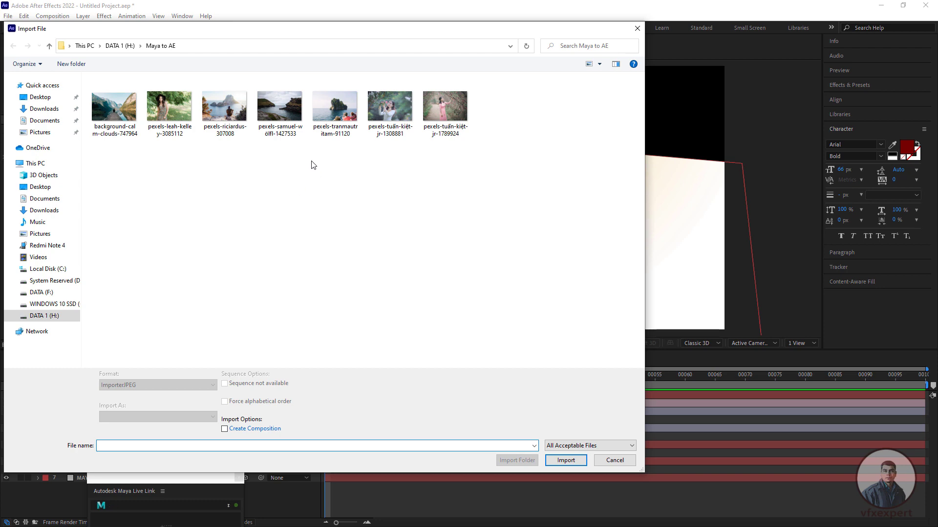
pyautogui.click(129, 125)
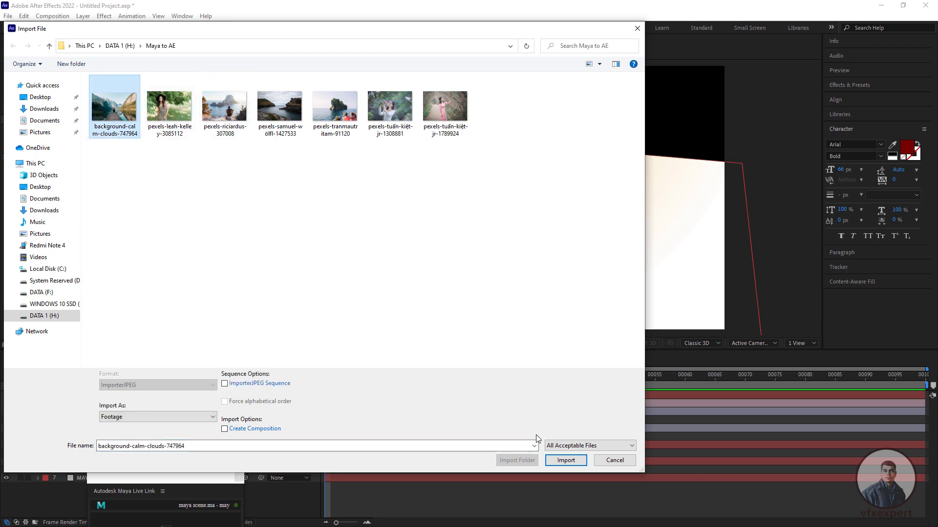
pyautogui.click(556, 462)
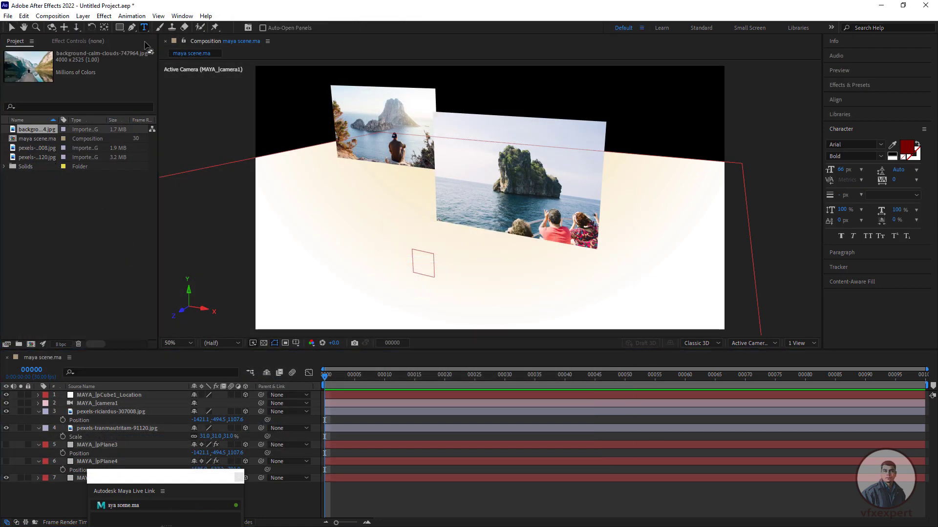
# Step: Create a text layer reading "Maya To AE" near the cube's null and set its font size to 163 px
pyautogui.click(352, 252)
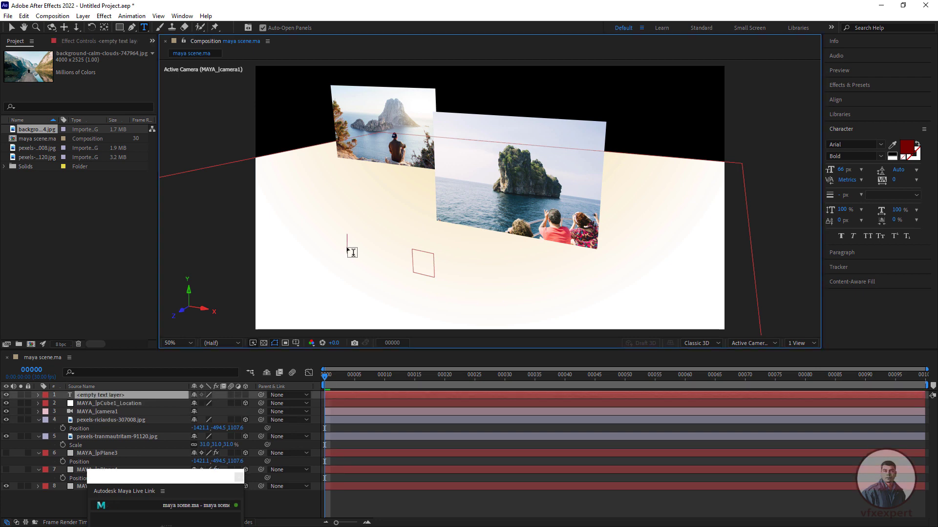
pyautogui.write('Maya To AE')
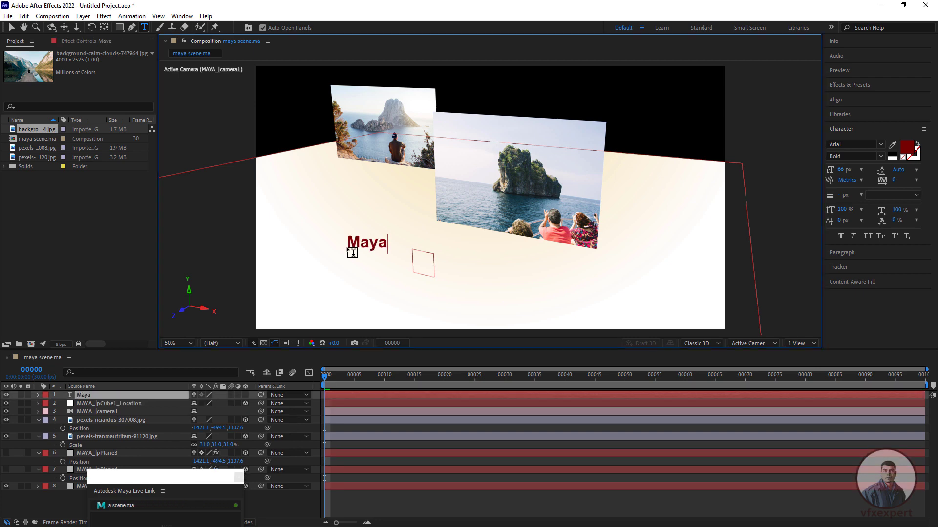
pyautogui.press('Escape')
pyautogui.moveTo(841, 170); pyautogui.dragTo(875, 169)
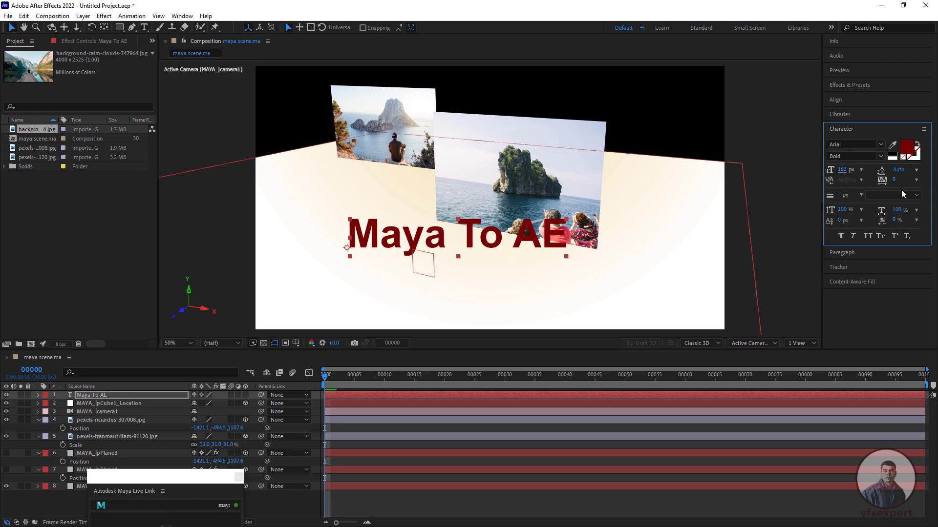
# Step: Make the Maya To AE text layer 3D and move the Maya Live Link window clear of the layer list
pyautogui.click(167, 396)
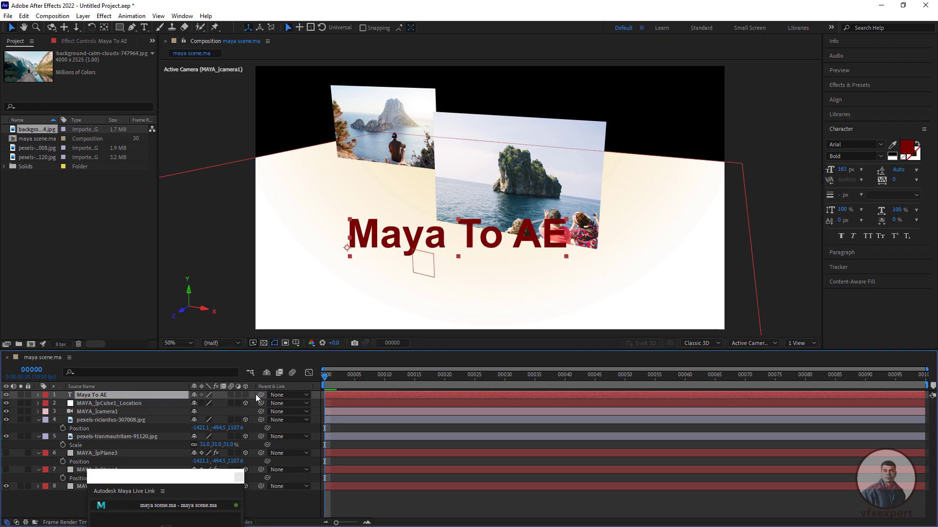
pyautogui.click(245, 395)
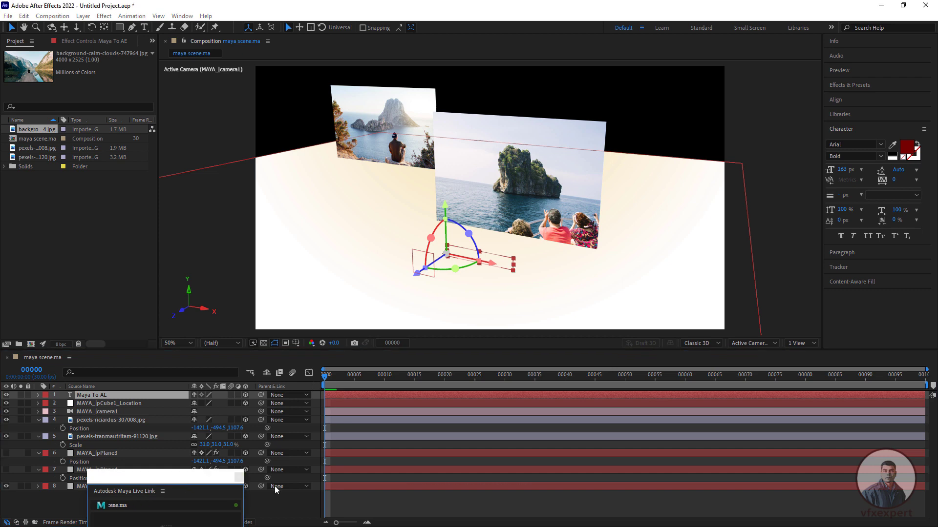
pyautogui.moveTo(161, 477); pyautogui.dragTo(427, 478)
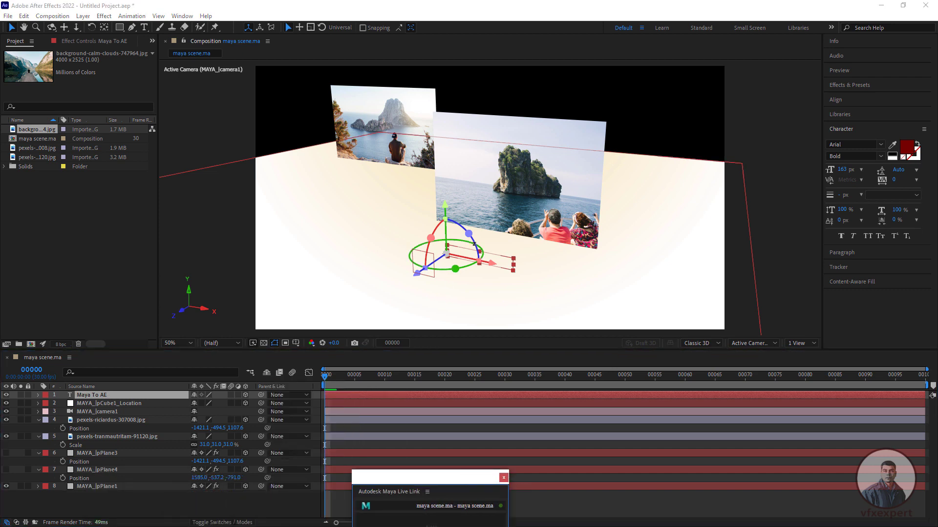
pyautogui.click(132, 507)
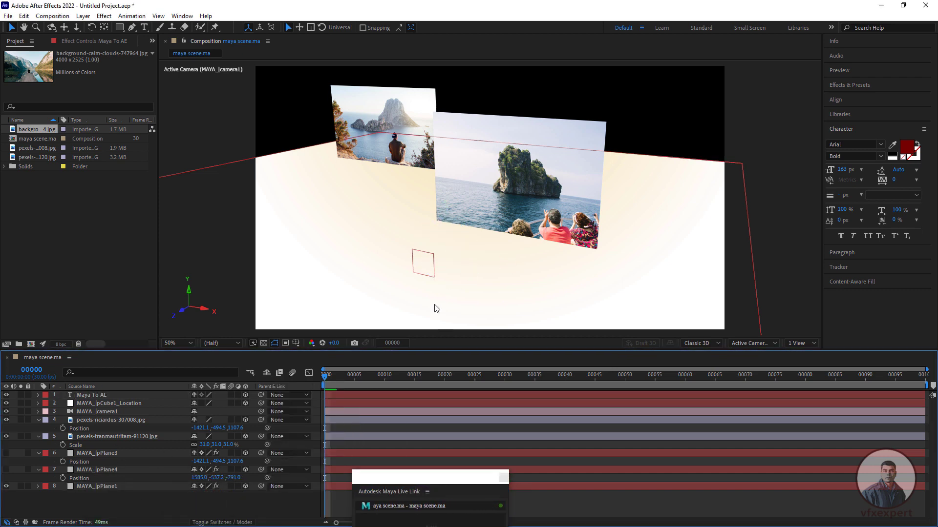
# Step: Copy the Position of the MAYA_|pCube1_Location null and paste it onto the Maya To AE text layer
pyautogui.click(423, 267)
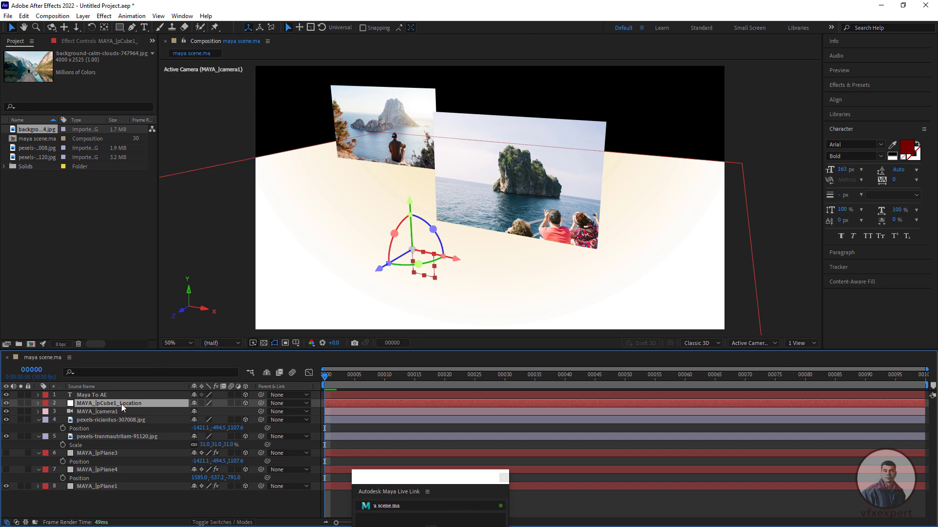
pyautogui.press('p')
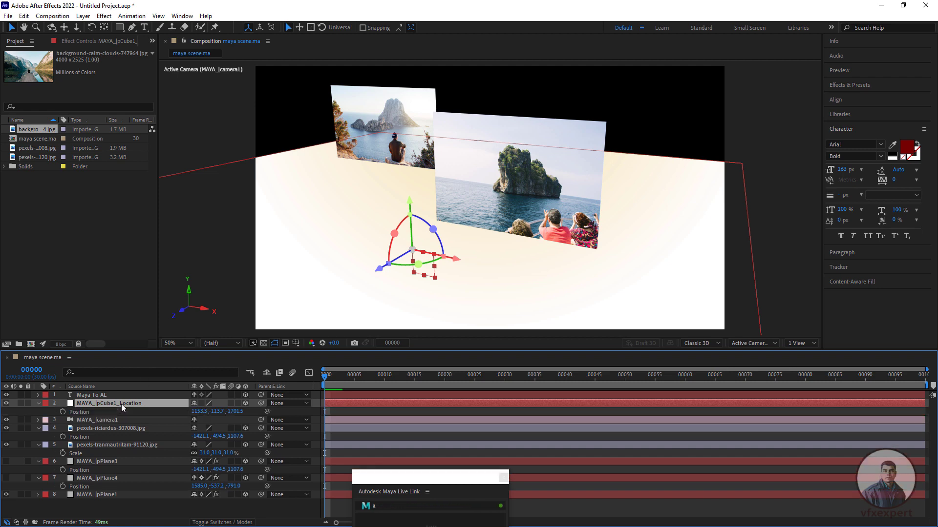
pyautogui.click(80, 413)
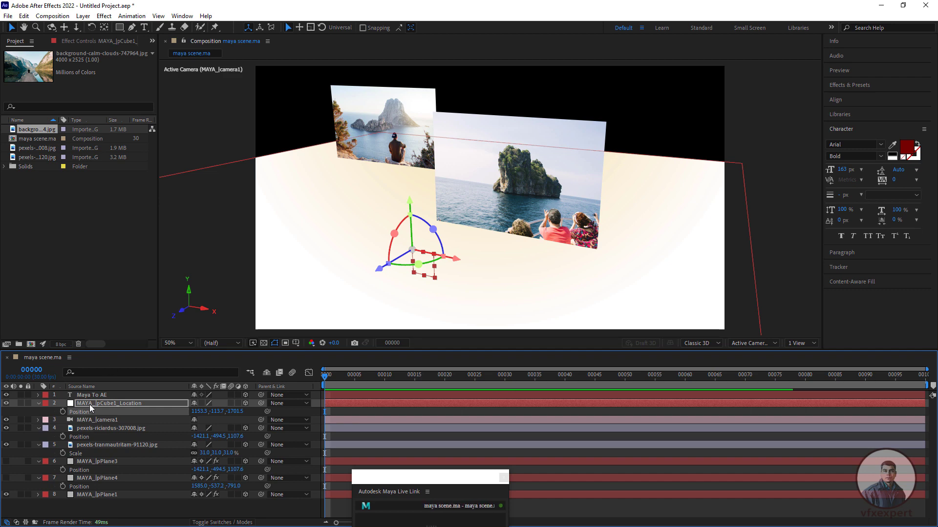
pyautogui.click(91, 397)
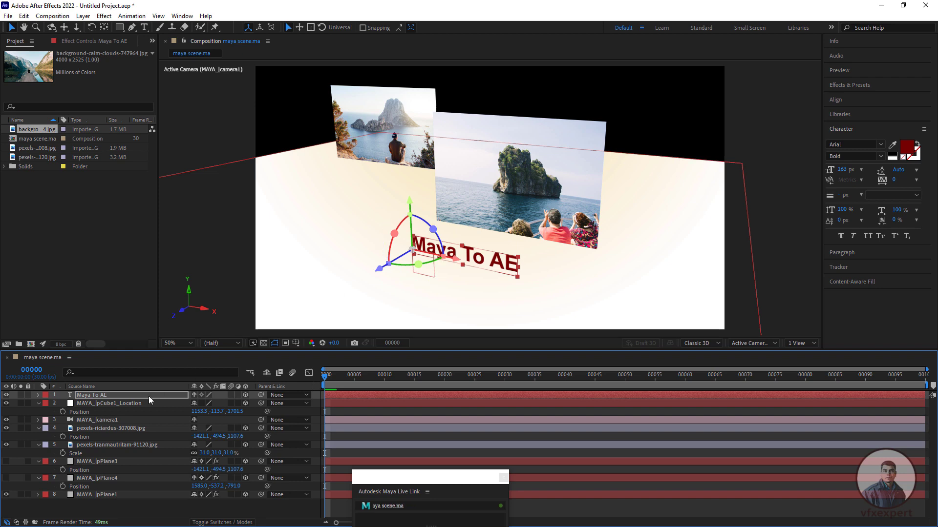
# Step: Set the Maya To AE text's font size to 251 px and shift it along its X axis to centre it over the null
pyautogui.moveTo(840, 171); pyautogui.dragTo(899, 184)
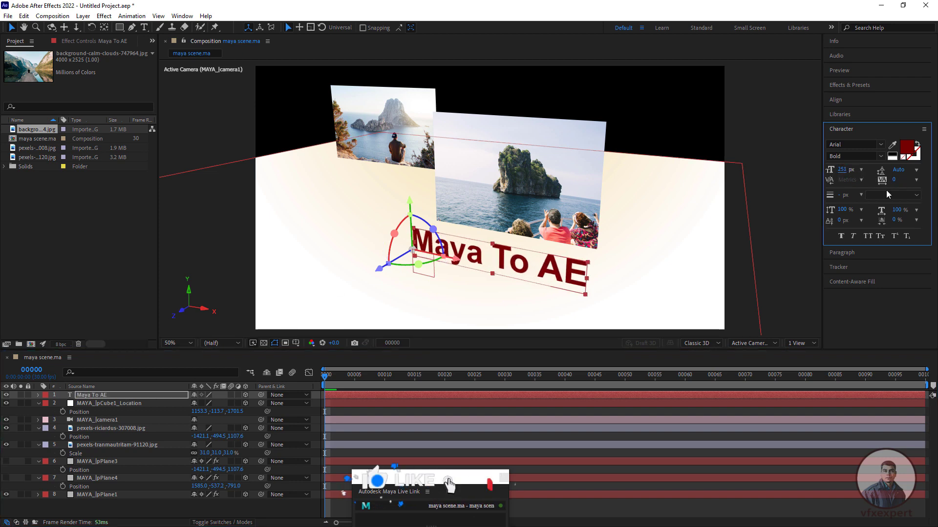
pyautogui.moveTo(454, 260); pyautogui.dragTo(420, 268)
pyautogui.moveTo(386, 375); pyautogui.dragTo(324, 375)
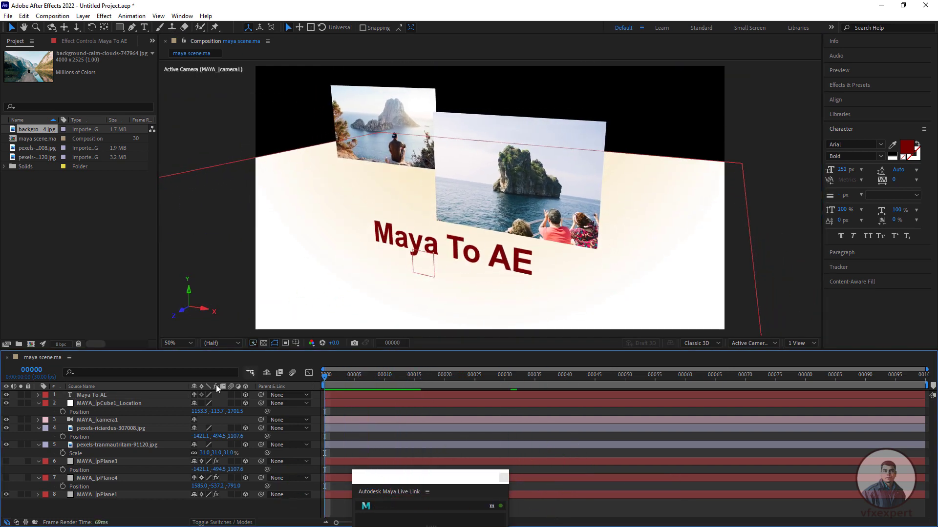
# Step: Move the Maya To AE text layer back along its Z axis toward the pictures, then deselect it
pyautogui.click(93, 396)
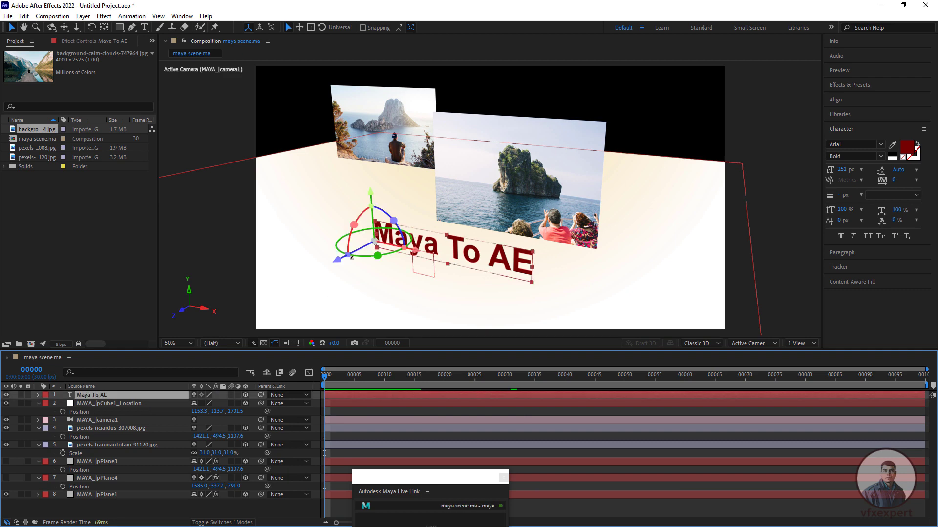
pyautogui.moveTo(340, 264); pyautogui.dragTo(385, 230)
pyautogui.click(707, 285)
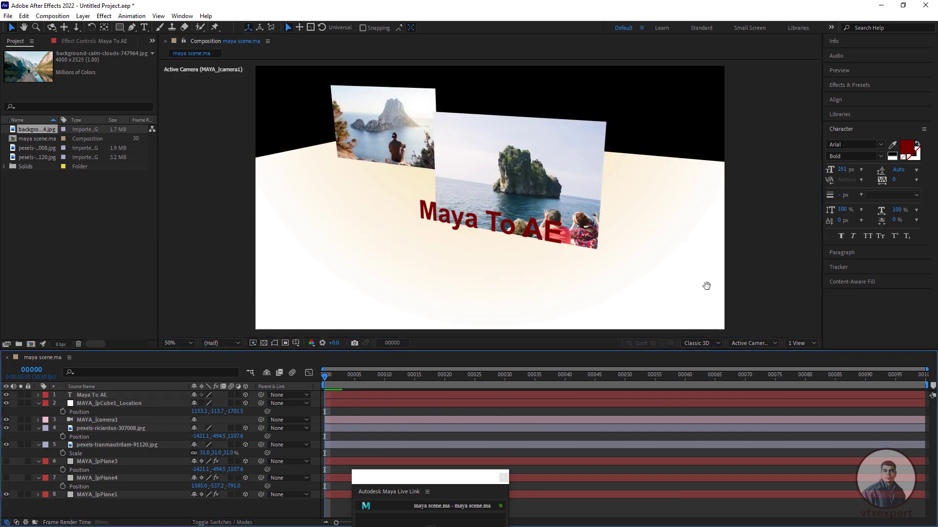
# Step: Preview the camera animation and inspect the text's placement at frames 29 and 15
pyautogui.press('space')
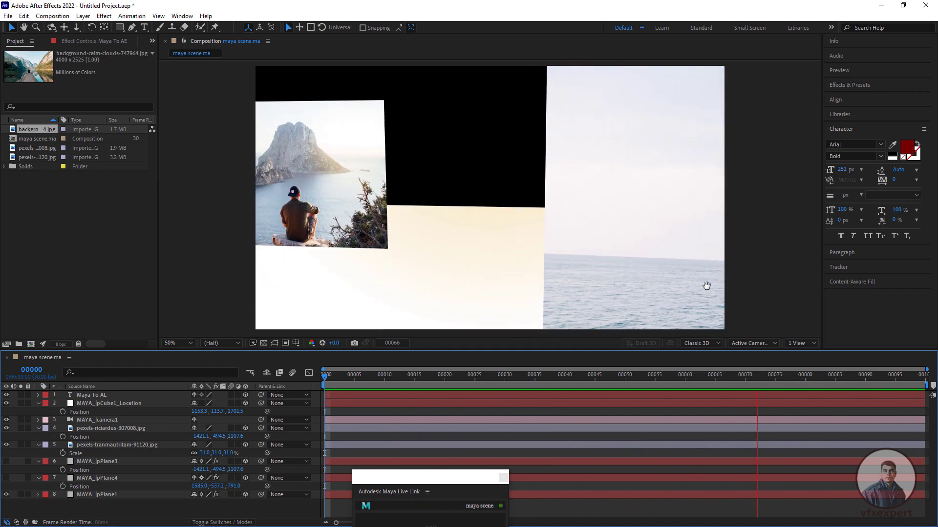
pyautogui.click(500, 375)
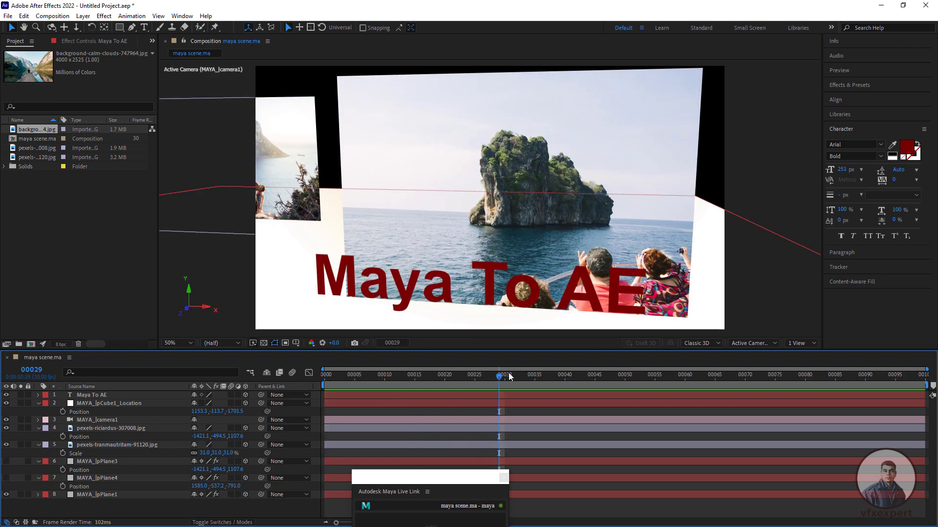
pyautogui.moveTo(415, 384)
pyautogui.mouseDown()
pyautogui.moveTo(402, 385)
pyautogui.moveTo(415, 385)
pyautogui.mouseUp()
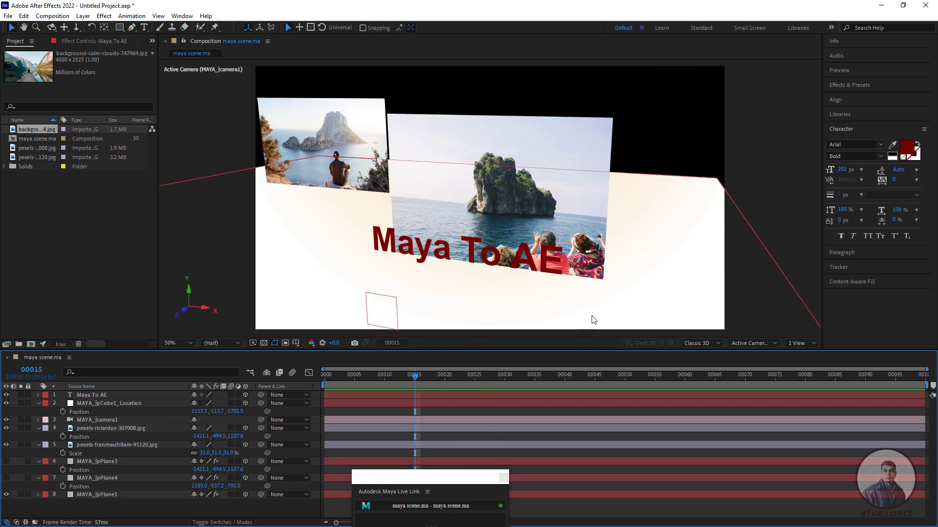